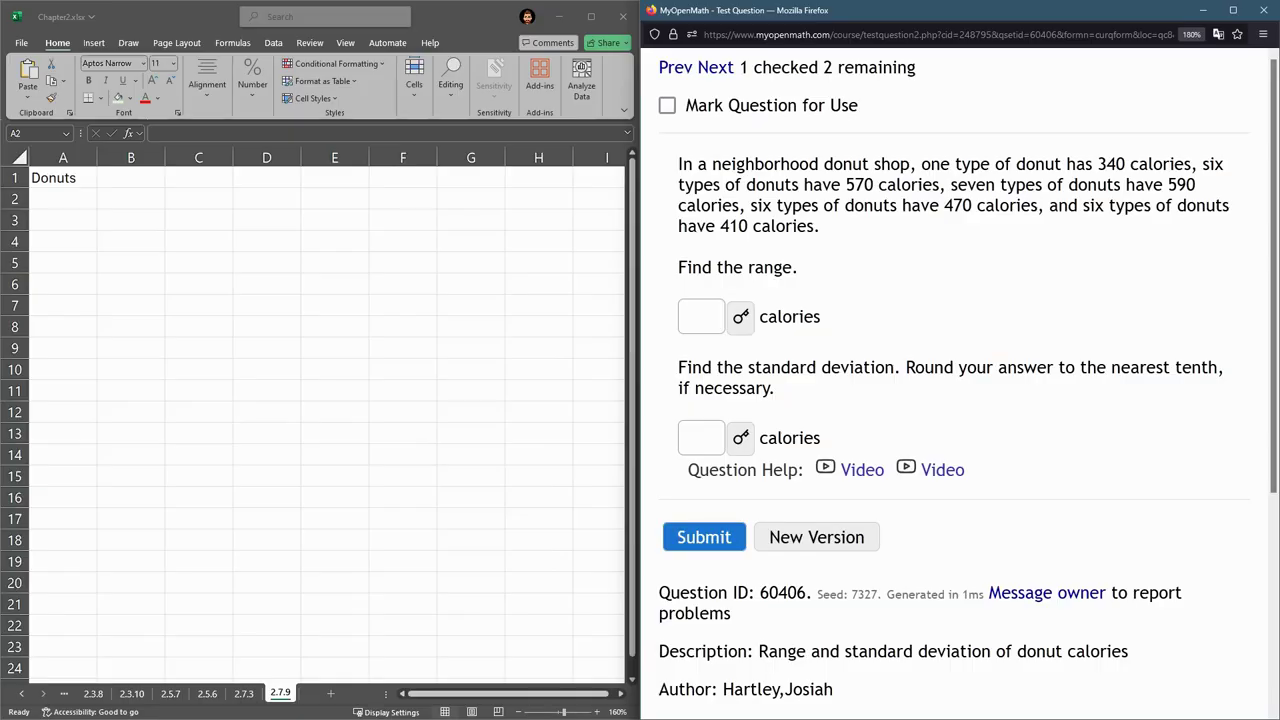
Step: Read the donut problem, highlighting the standard deviation instructions and the 340-calorie donut
drag(740, 258, 800, 268)
drag(752, 367, 926, 371)
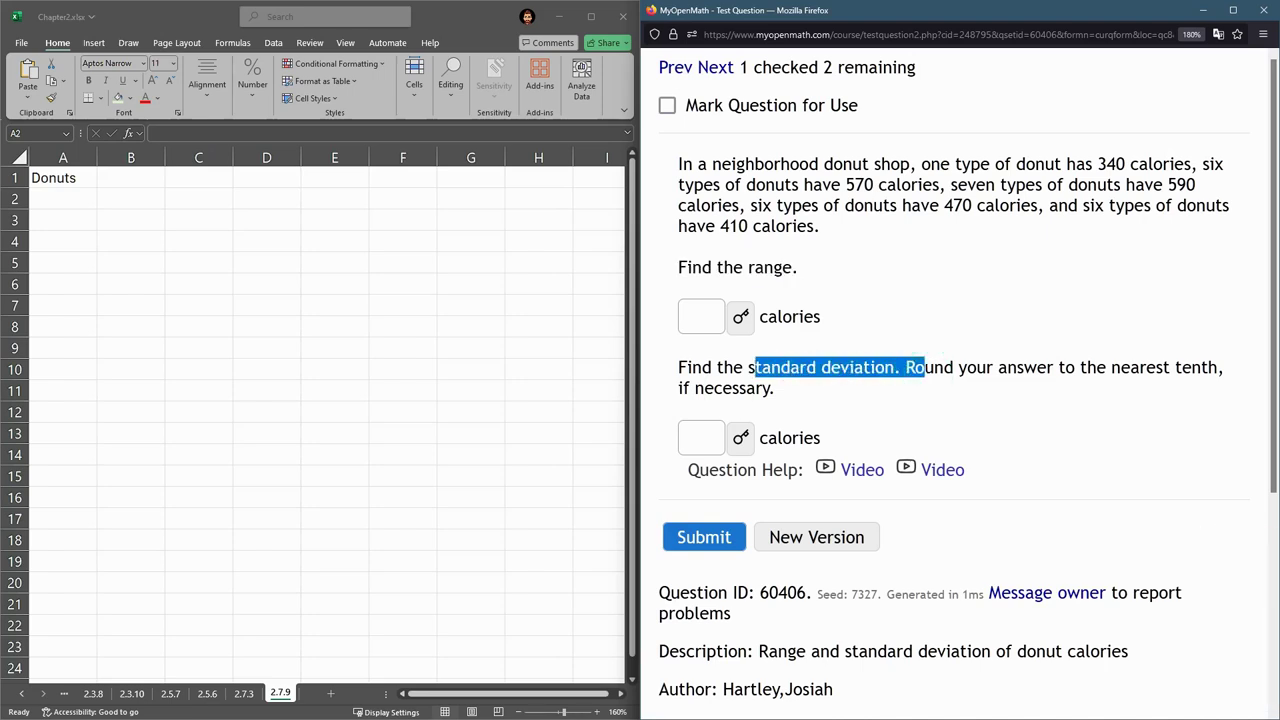
drag(697, 164, 820, 228)
double_click(894, 226)
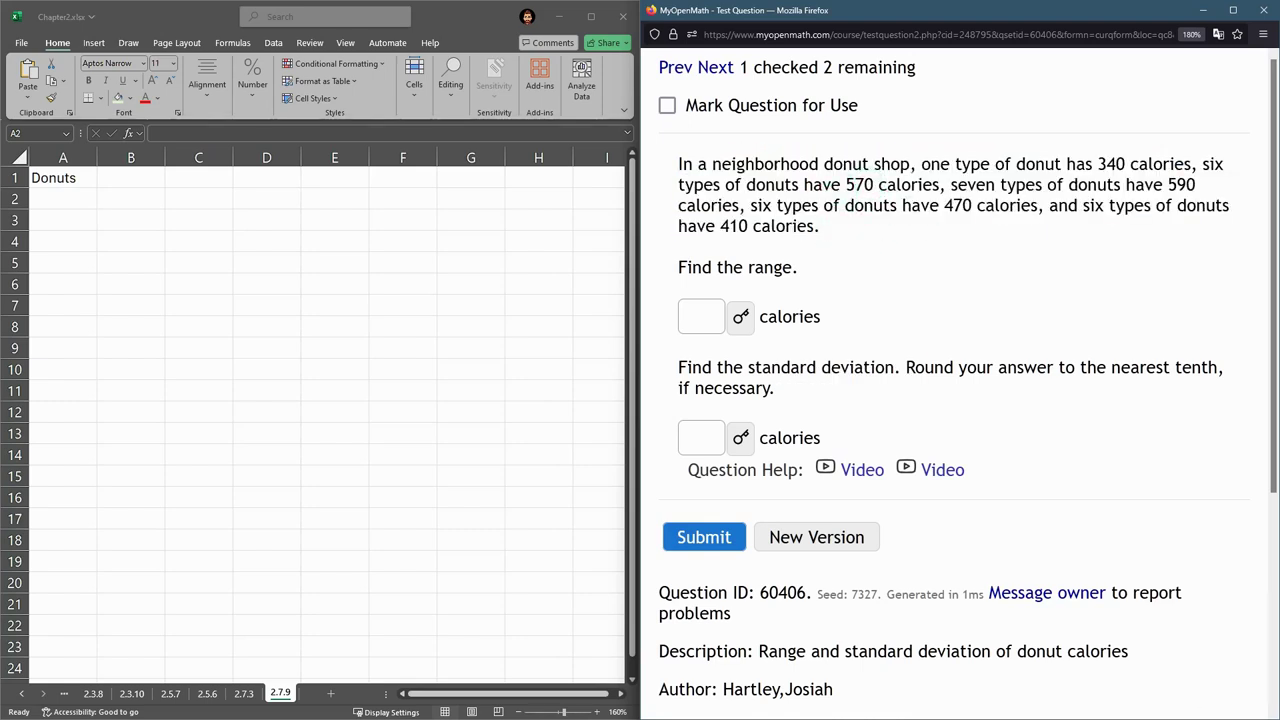
drag(747, 367, 895, 367)
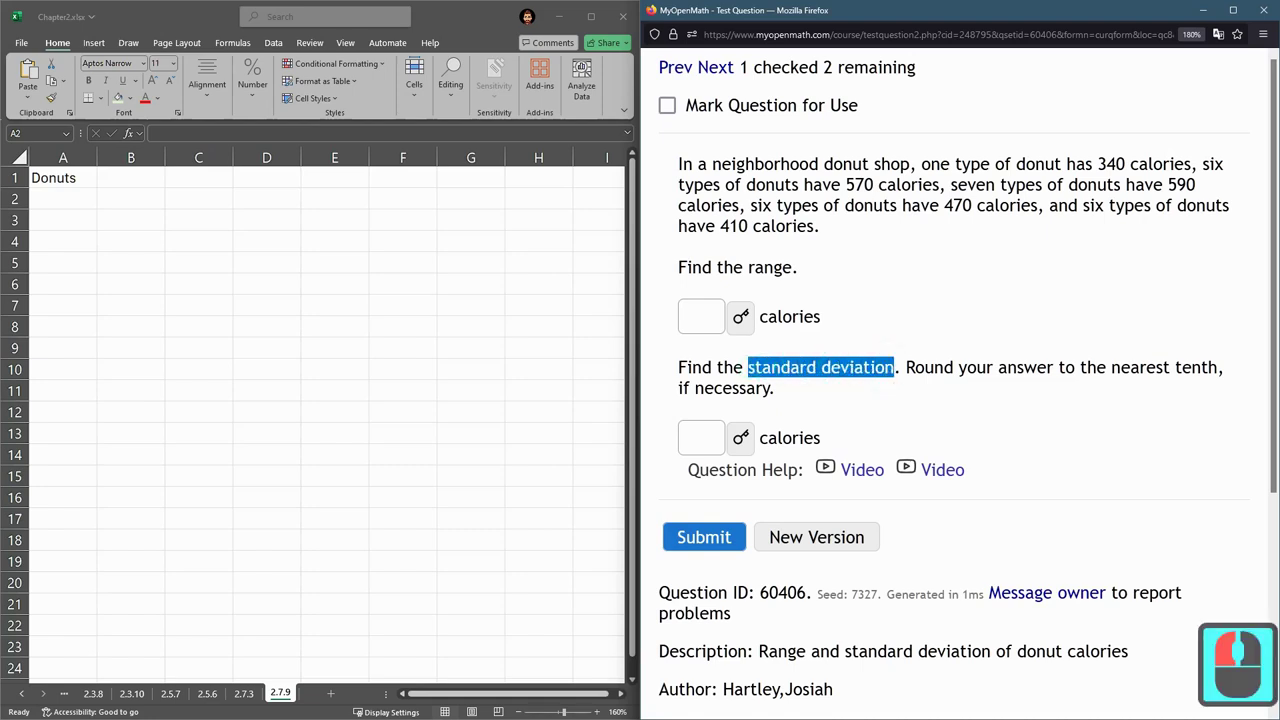
drag(921, 164, 1125, 164)
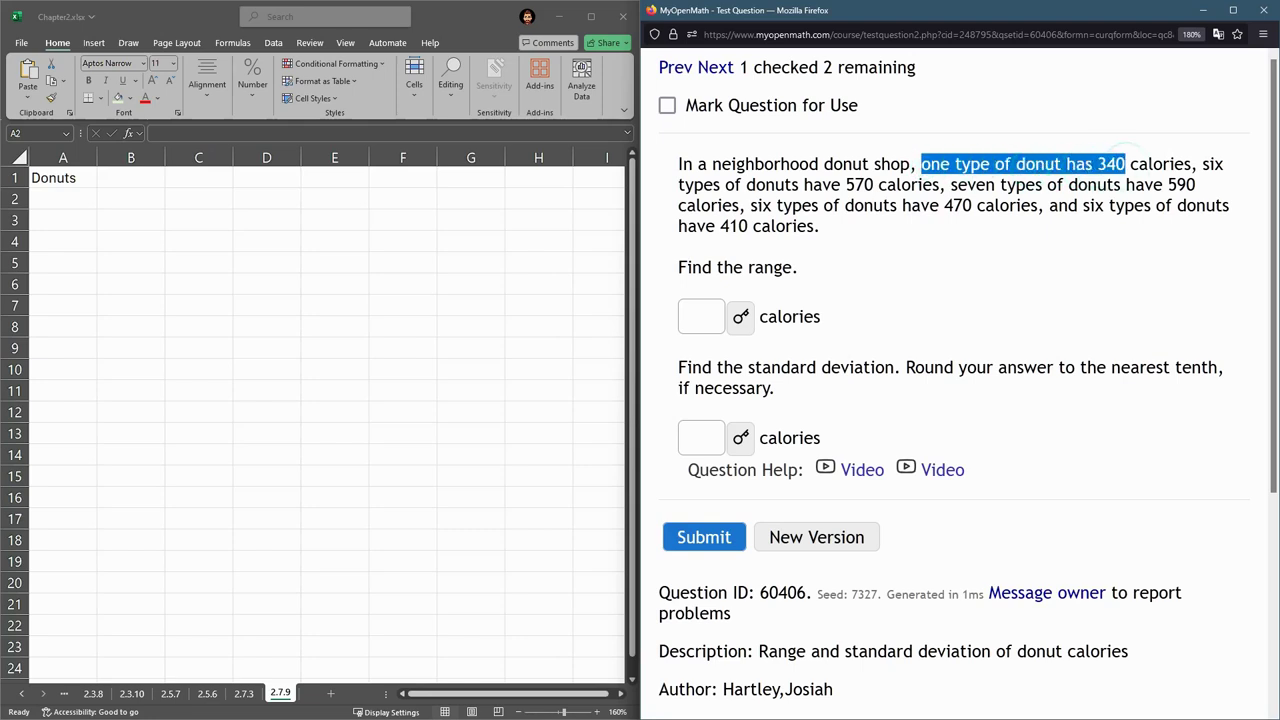
click(1130, 164)
Step: Label cell A2 'Calories'
click(62, 203)
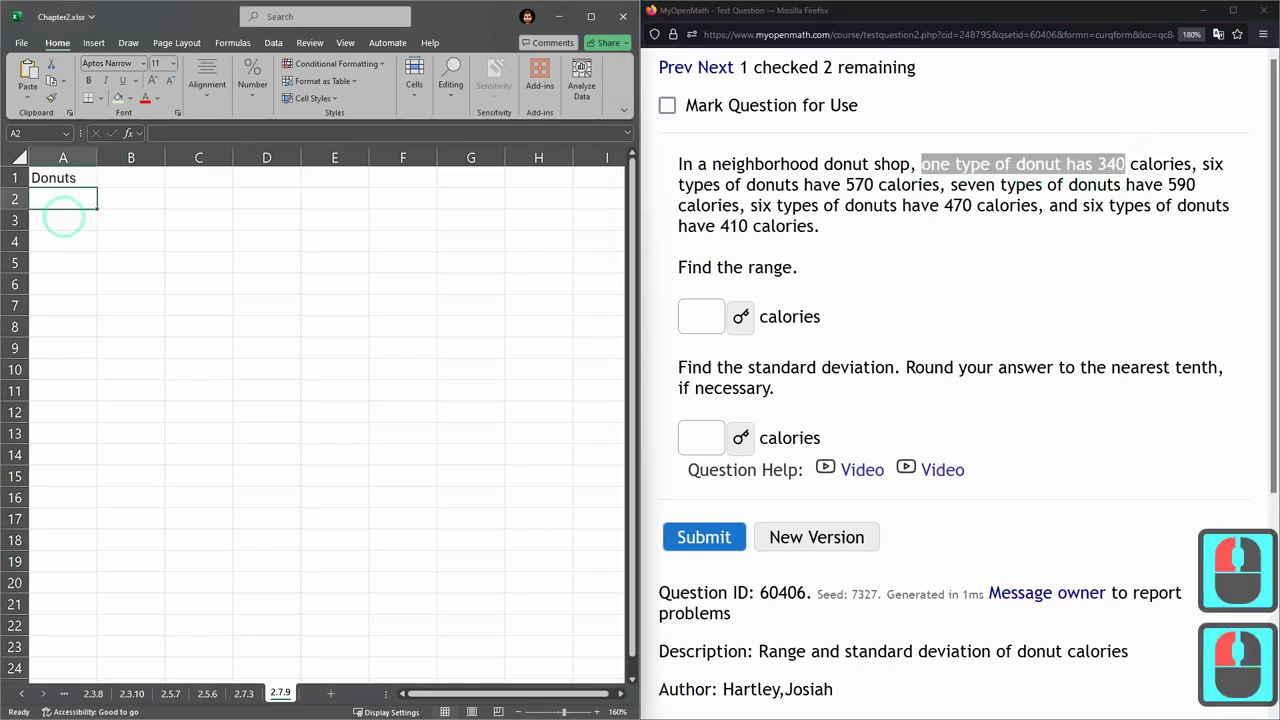
click(62, 203)
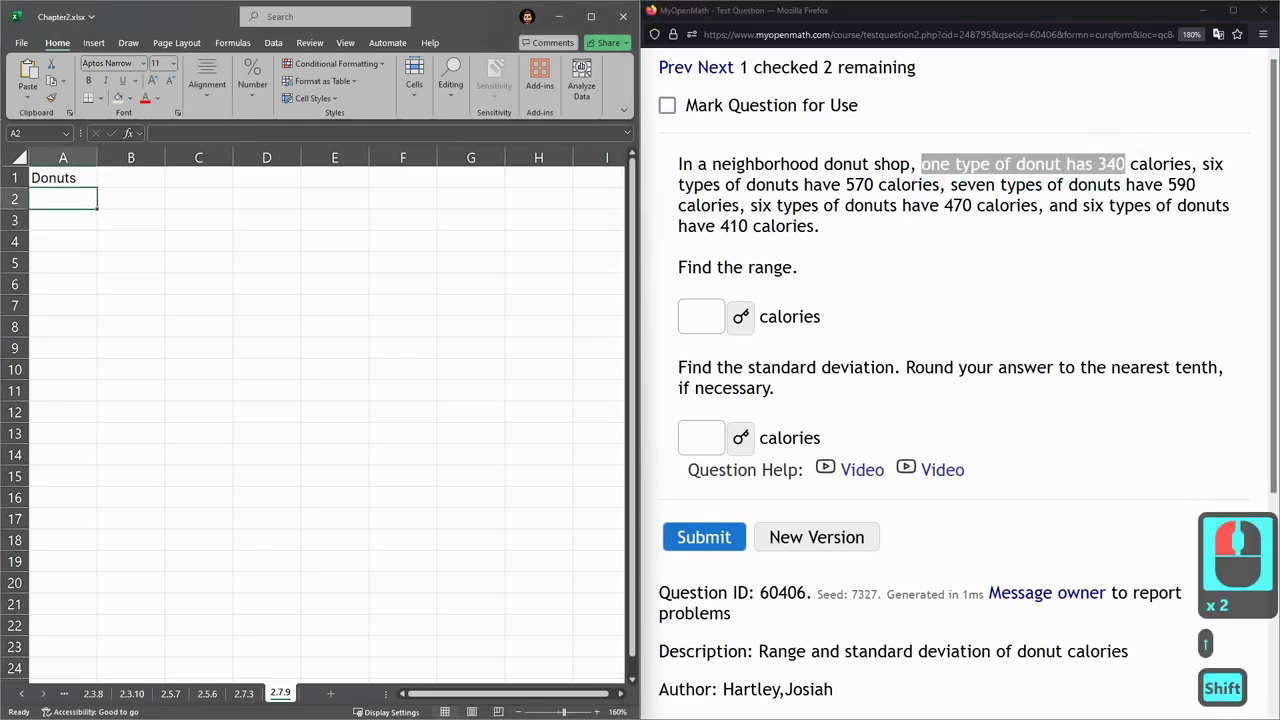
text(Calories)
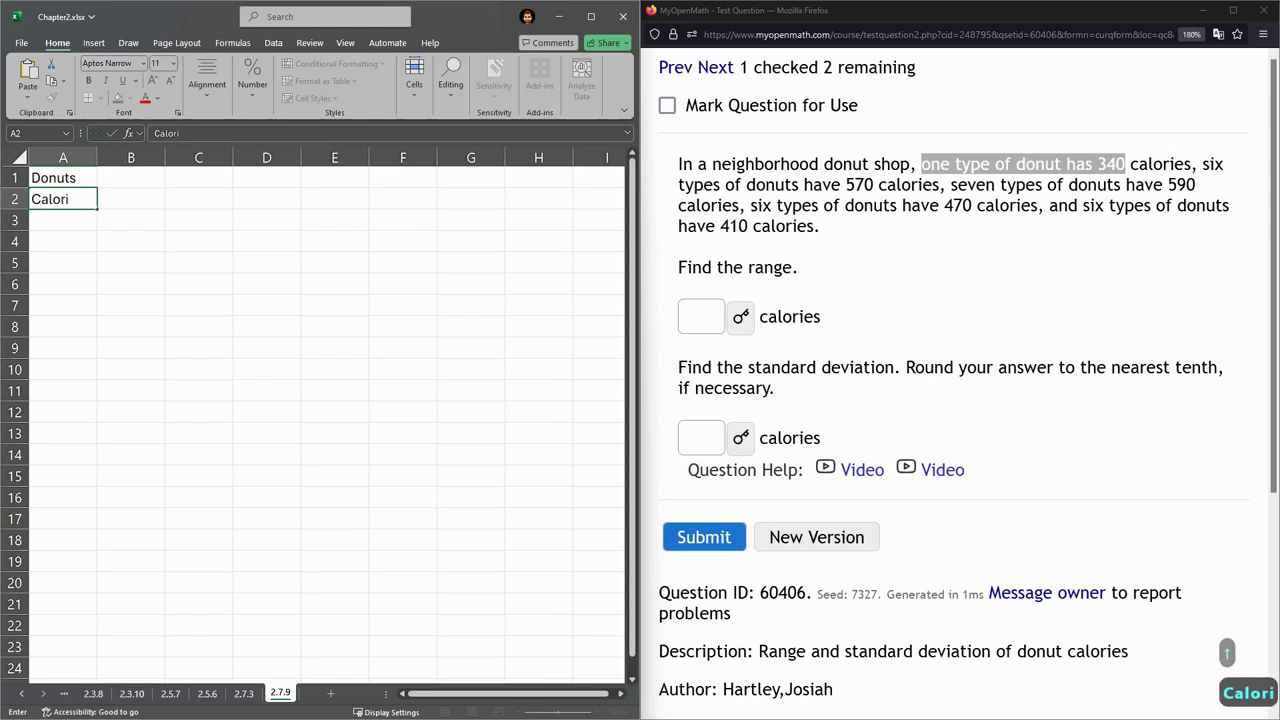
key(Return)
Step: Enter 340 in A4 and 570 in each of A5 through A10
key(Return)
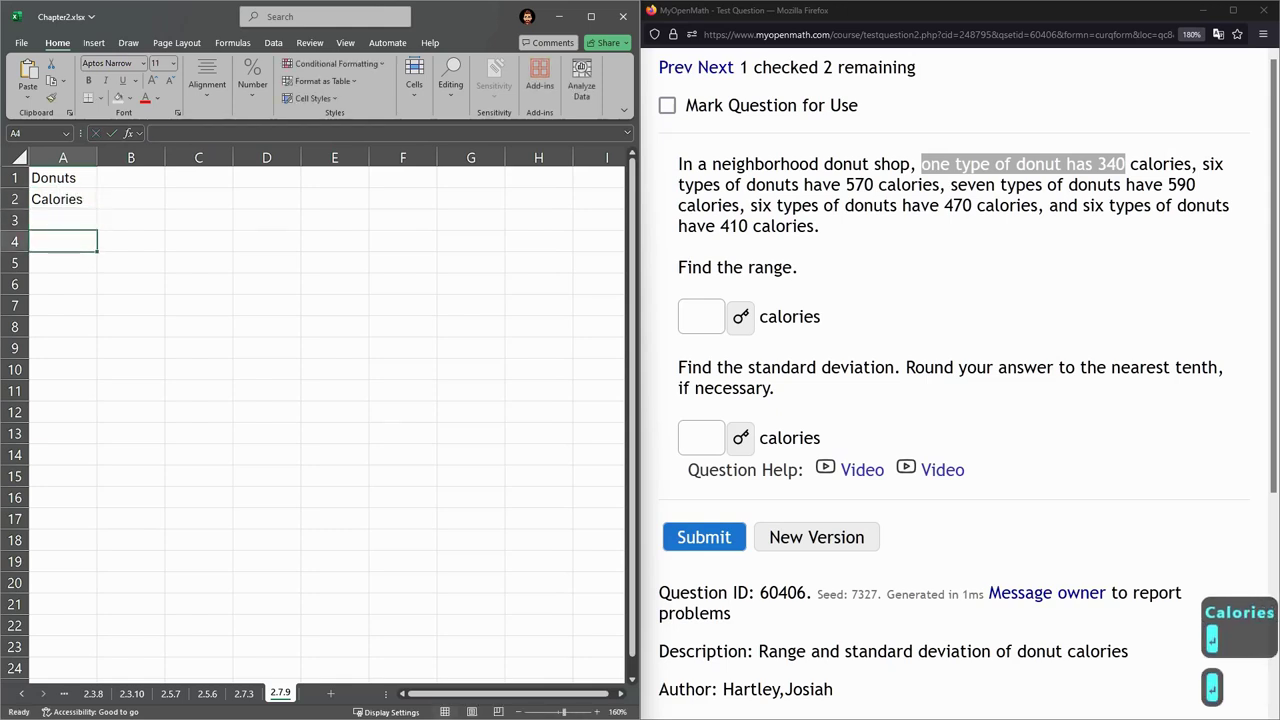
text(340)
key(Return)
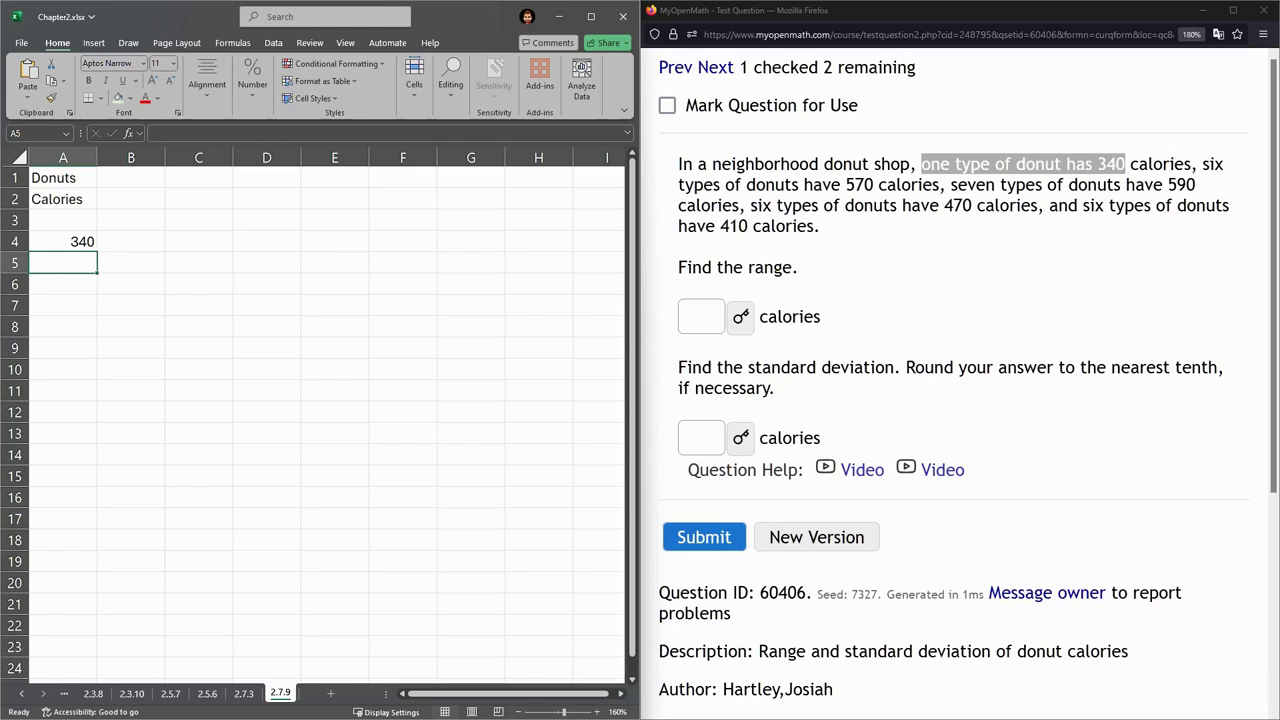
text(570)
key(Return)
text(5)
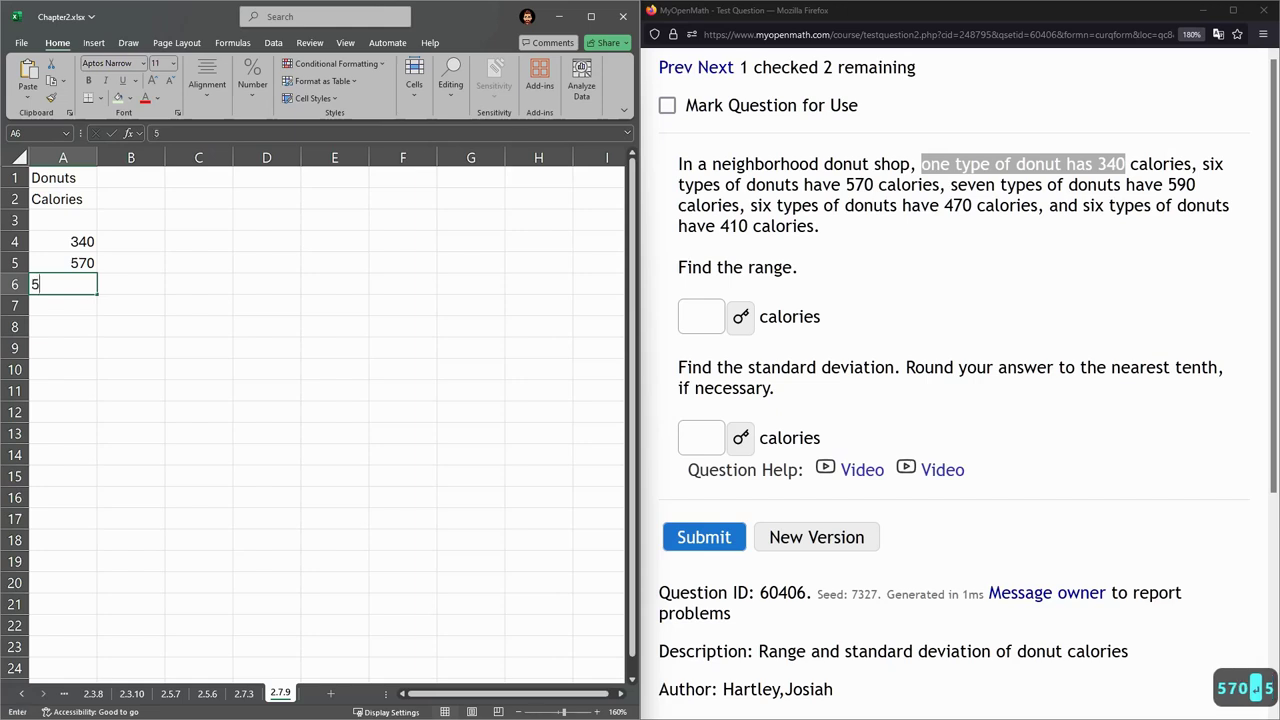
text(70)
key(Return)
text(570)
key(Return)
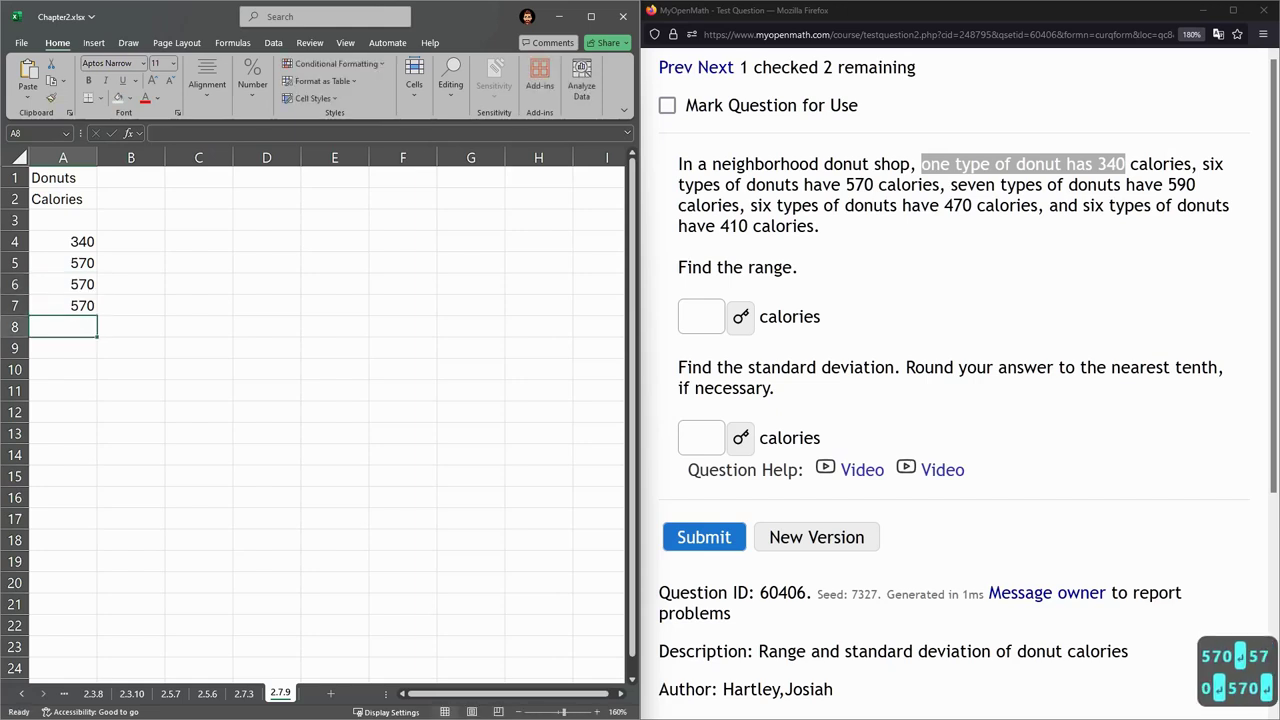
text(570)
key(Return)
text(570)
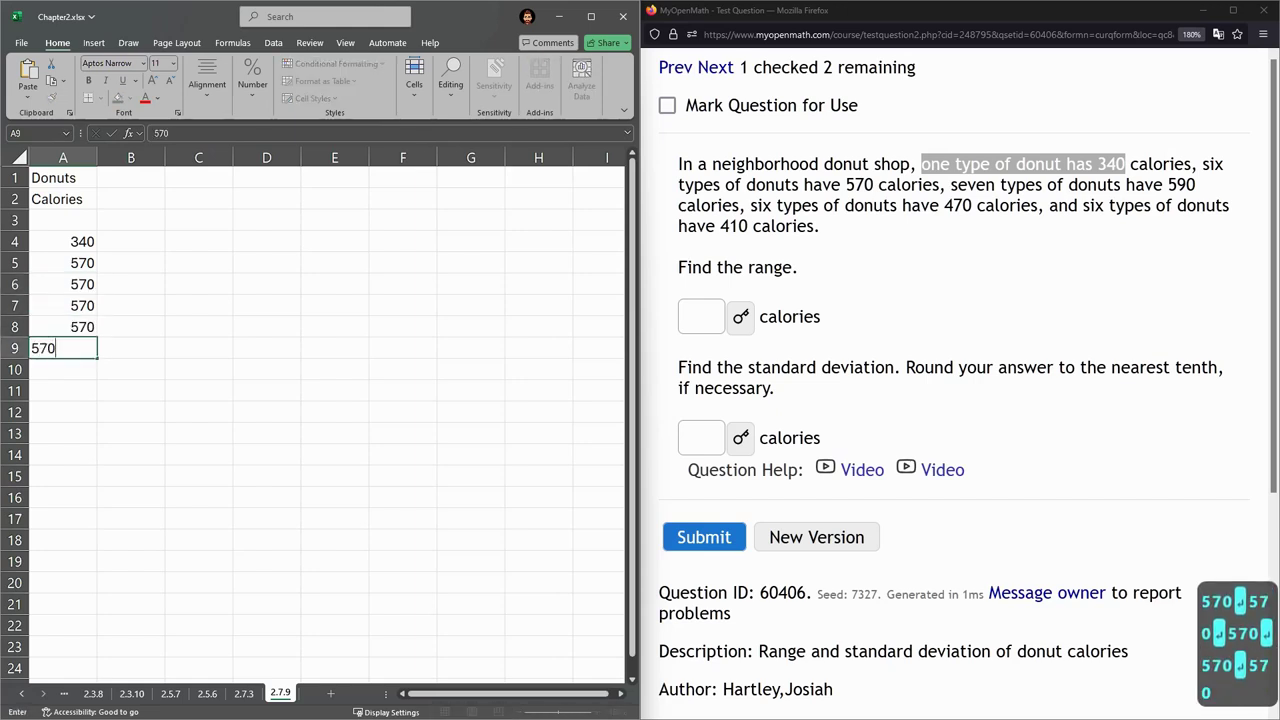
key(Return)
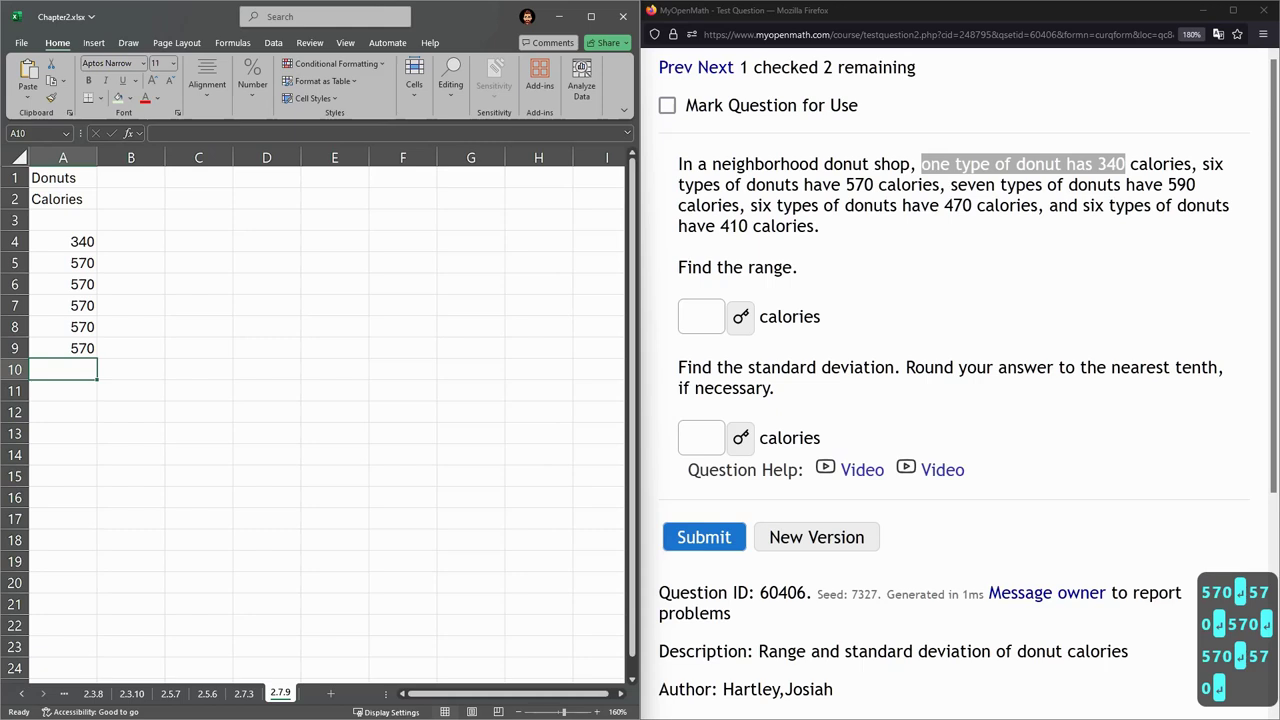
text(570)
key(Return)
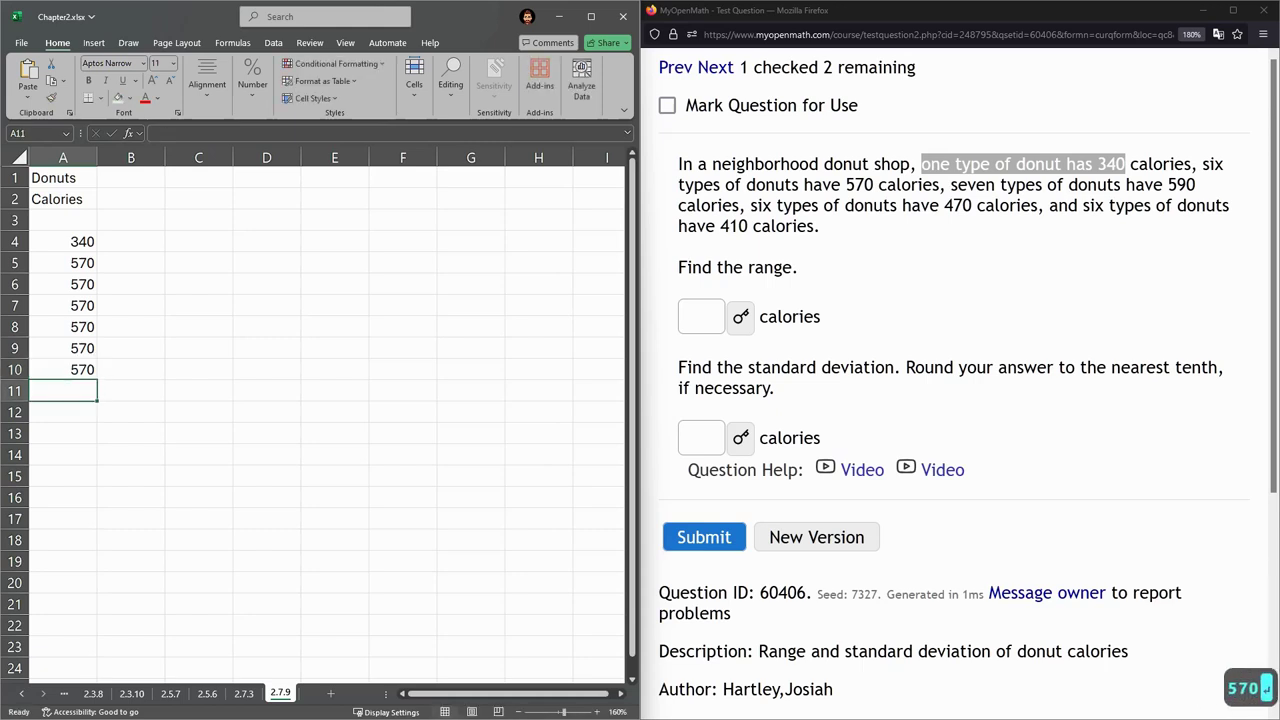
Step: Count the six 570 entries and find the seven 590-calorie donuts in the question
drag(70, 263, 70, 370)
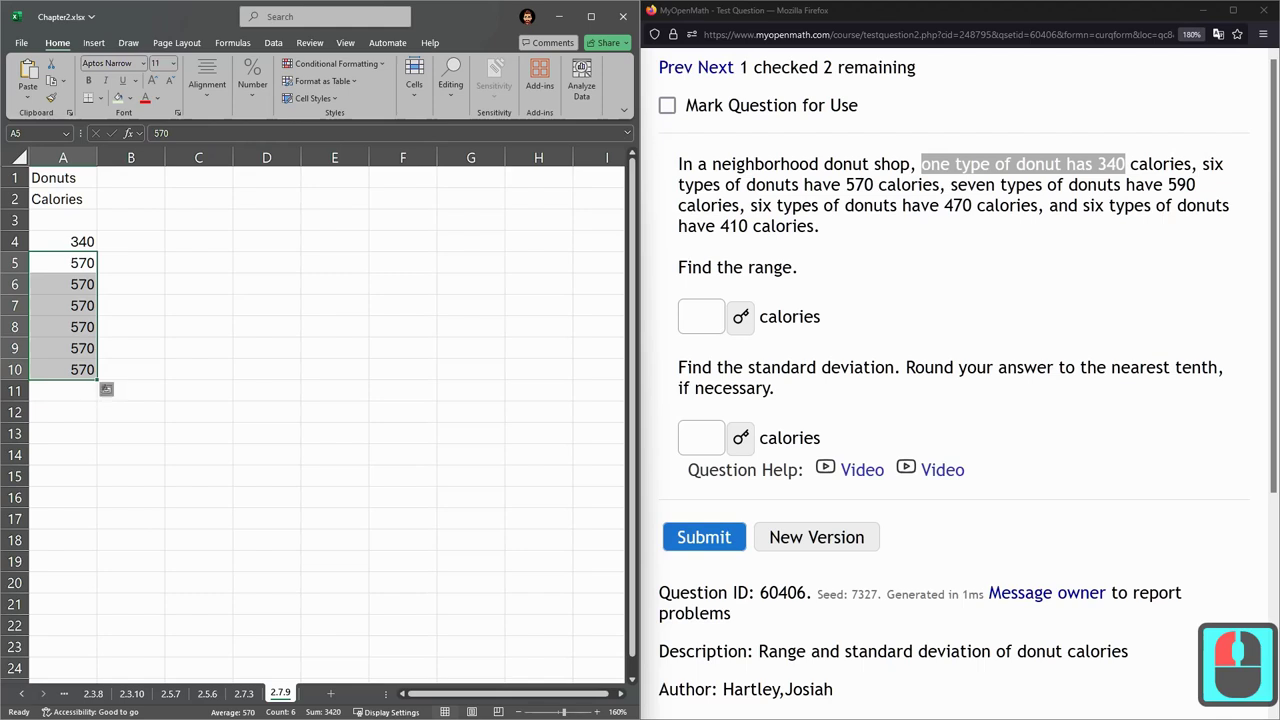
click(280, 693)
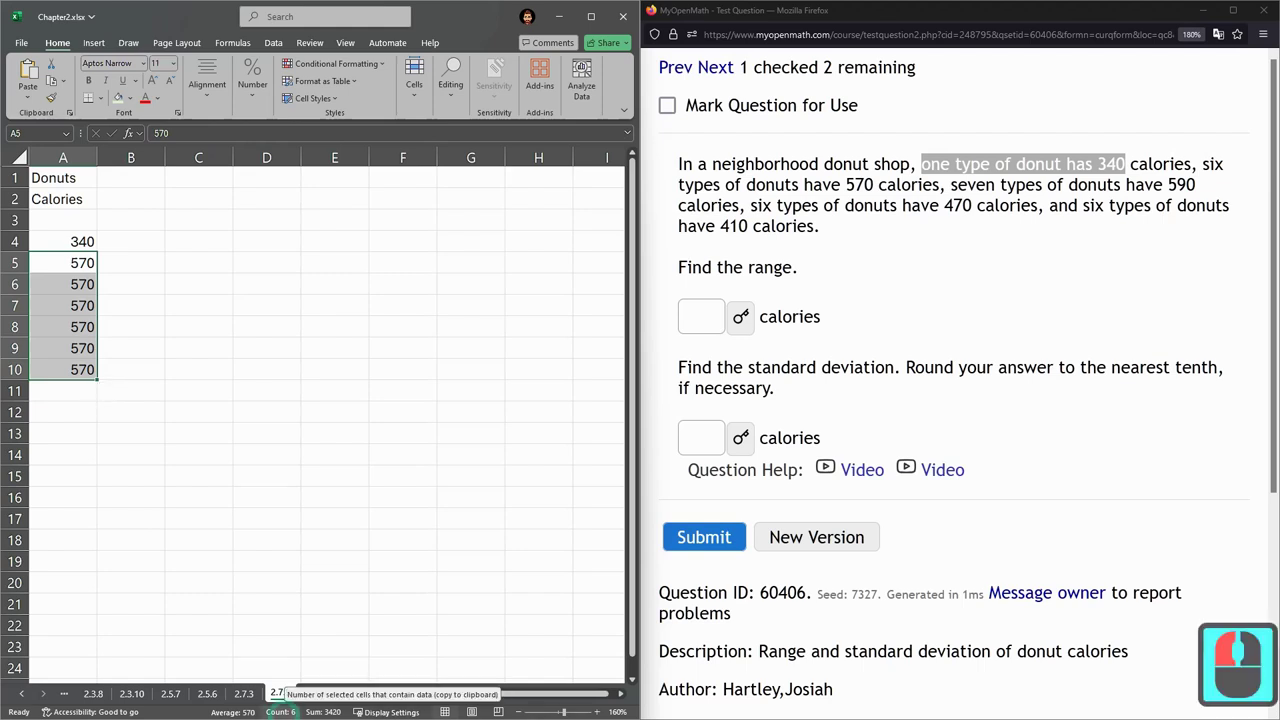
click(280, 693)
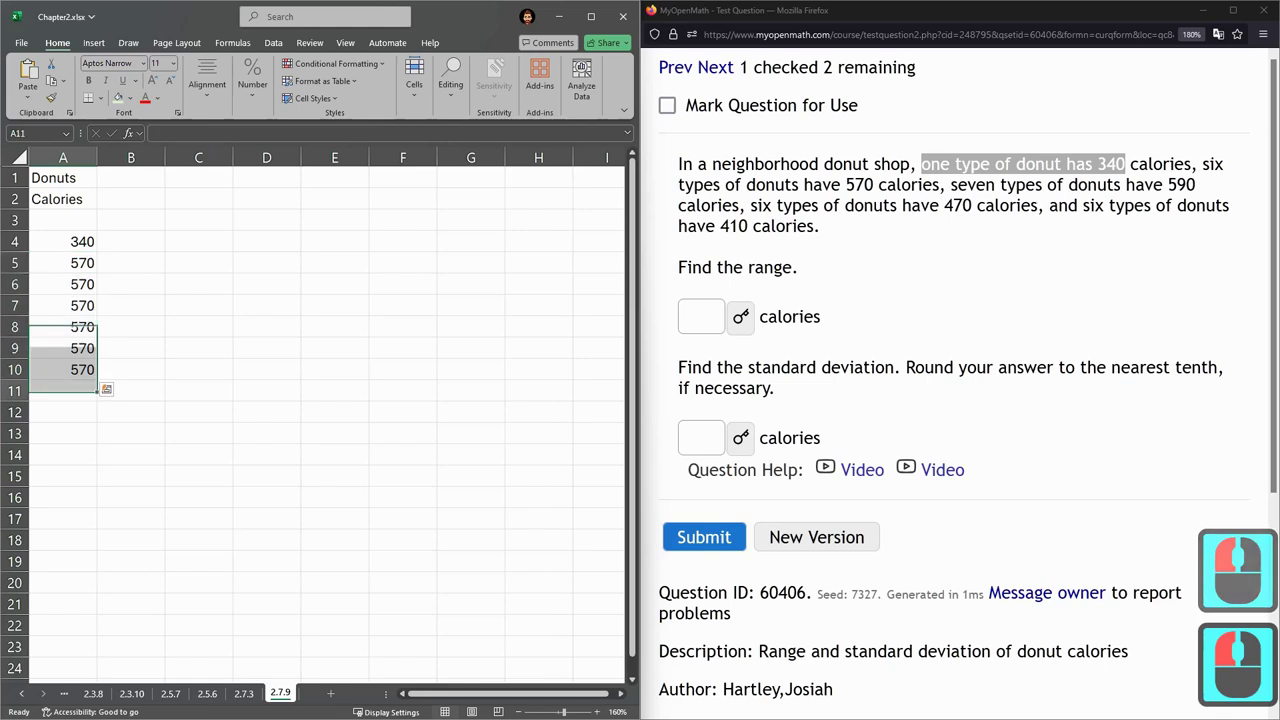
click(60, 391)
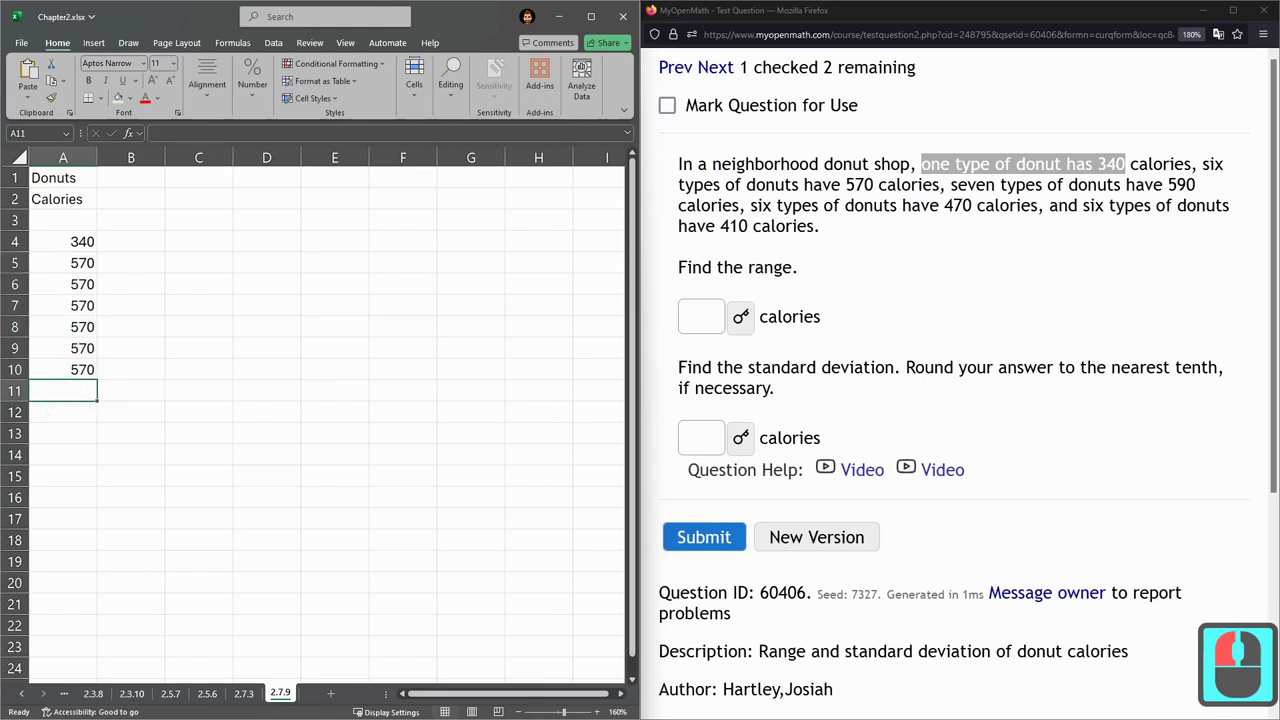
drag(947, 185, 1196, 190)
Step: Enter 590 in B4 and B5 and fill it down through B10
click(137, 240)
click(131, 241)
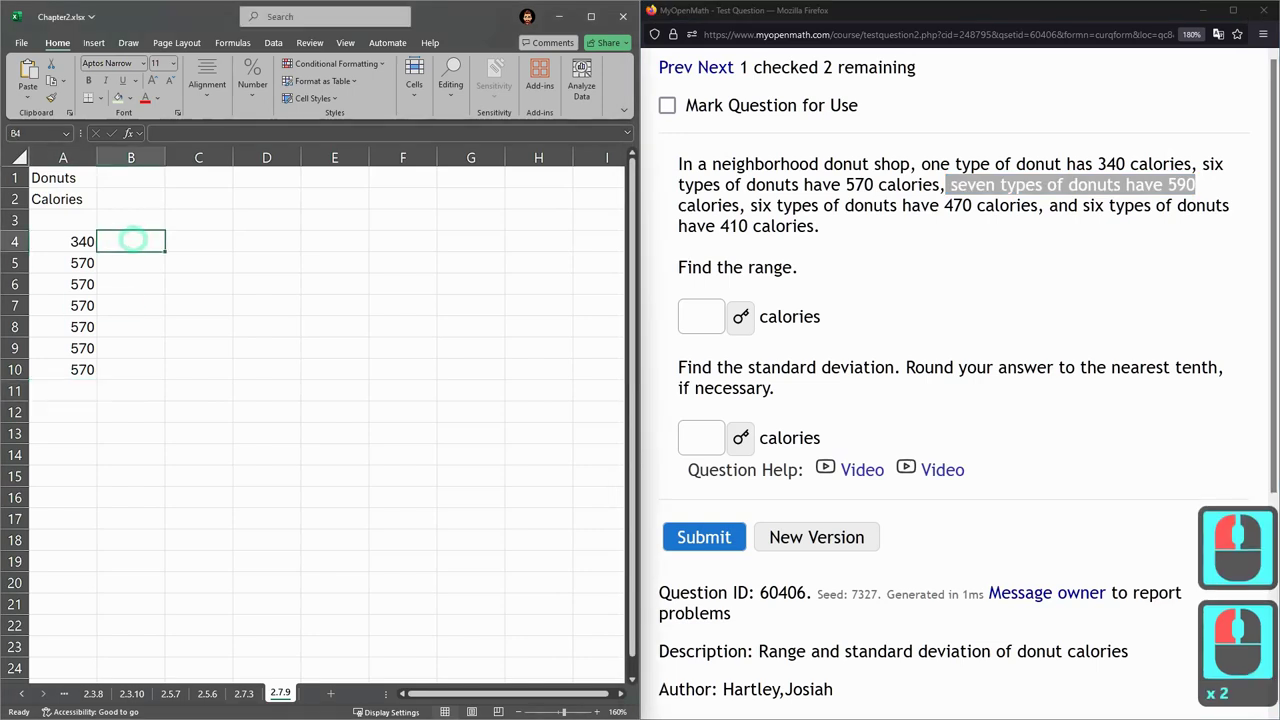
text(590)
key(Return)
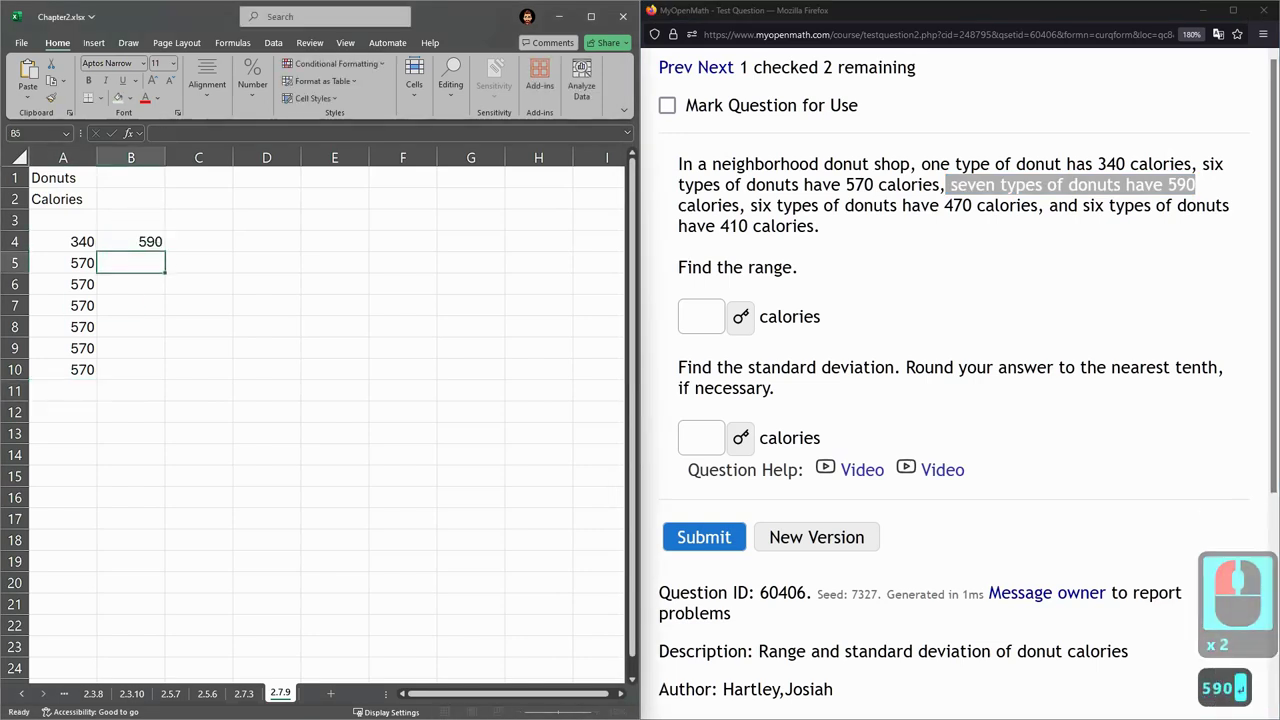
text(590)
key(Return)
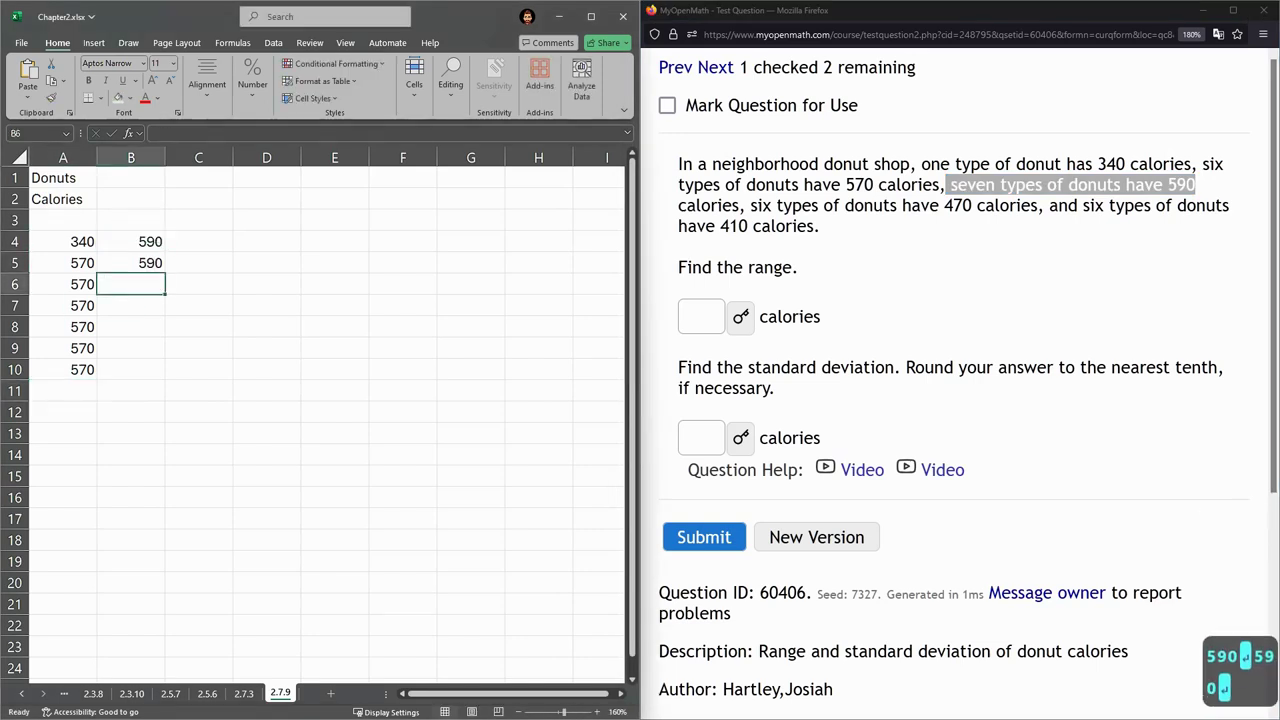
drag(131, 241, 166, 372)
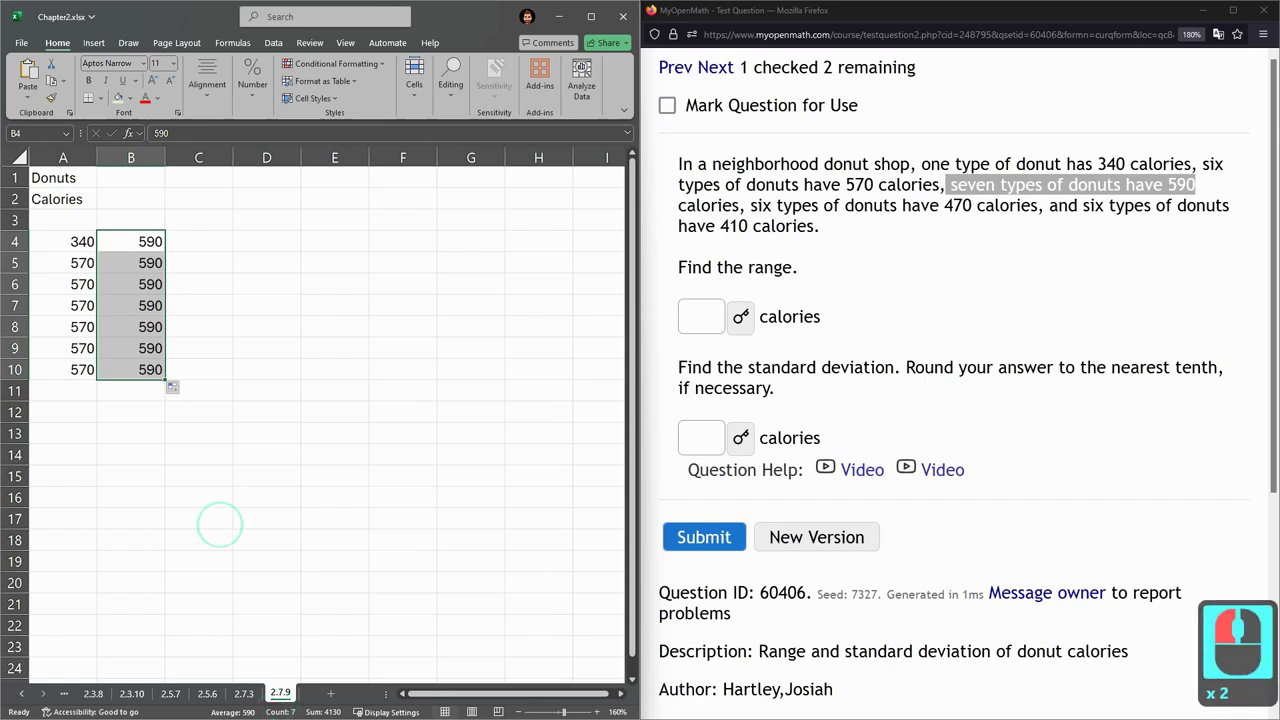
Step: Review the column A values and find the six 470-calorie donuts in the question
drag(63, 241, 63, 369)
click(63, 241)
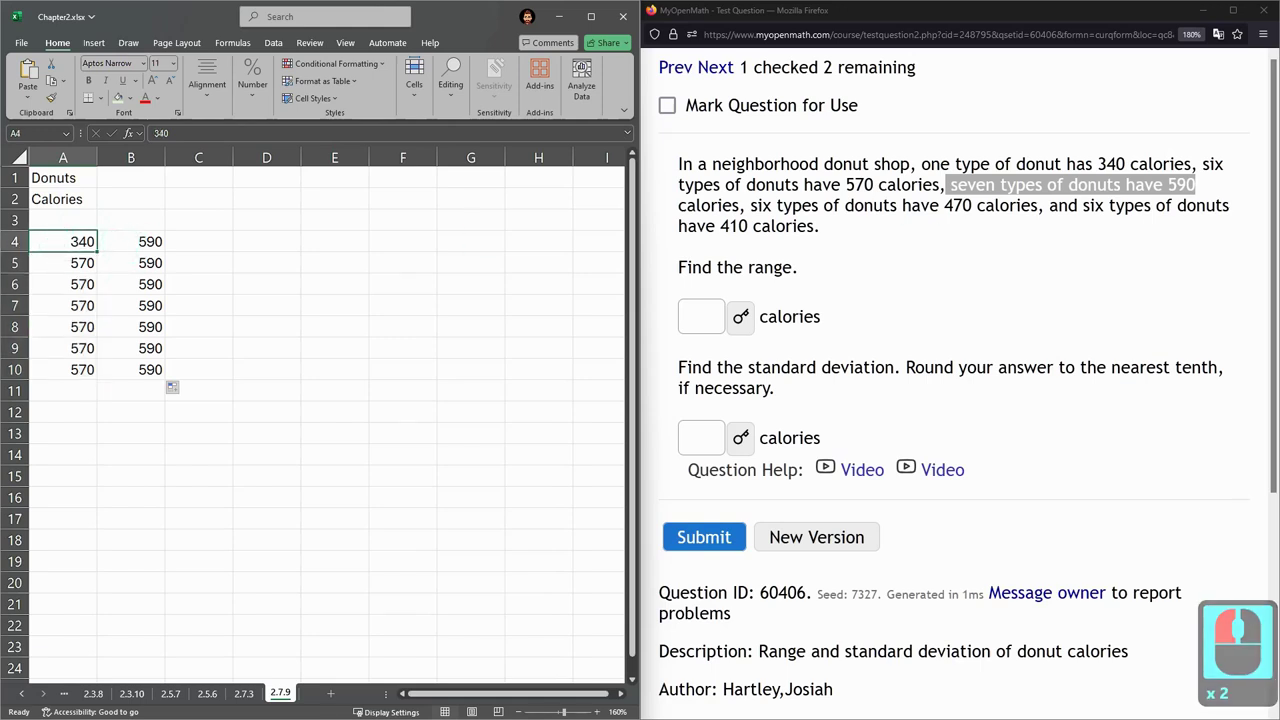
drag(750, 205, 976, 212)
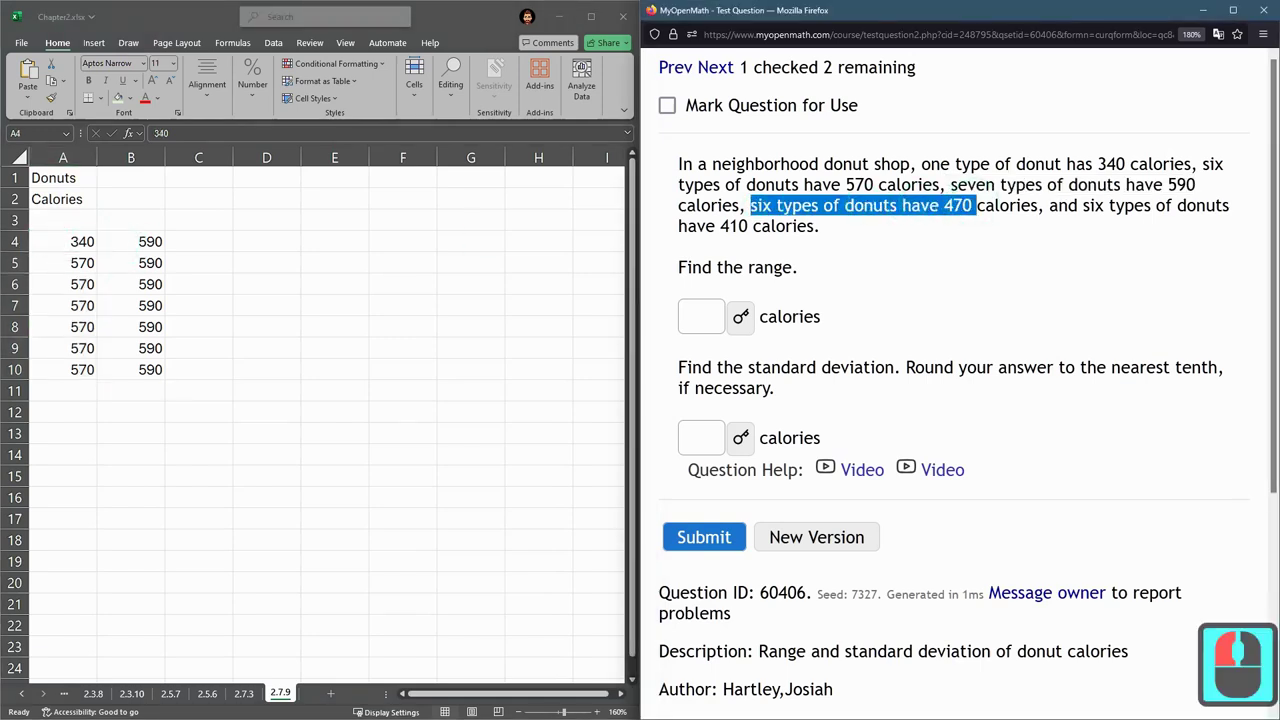
Step: Enter 470 in C4 and C5 and fill it down through C9
click(206, 233)
click(196, 242)
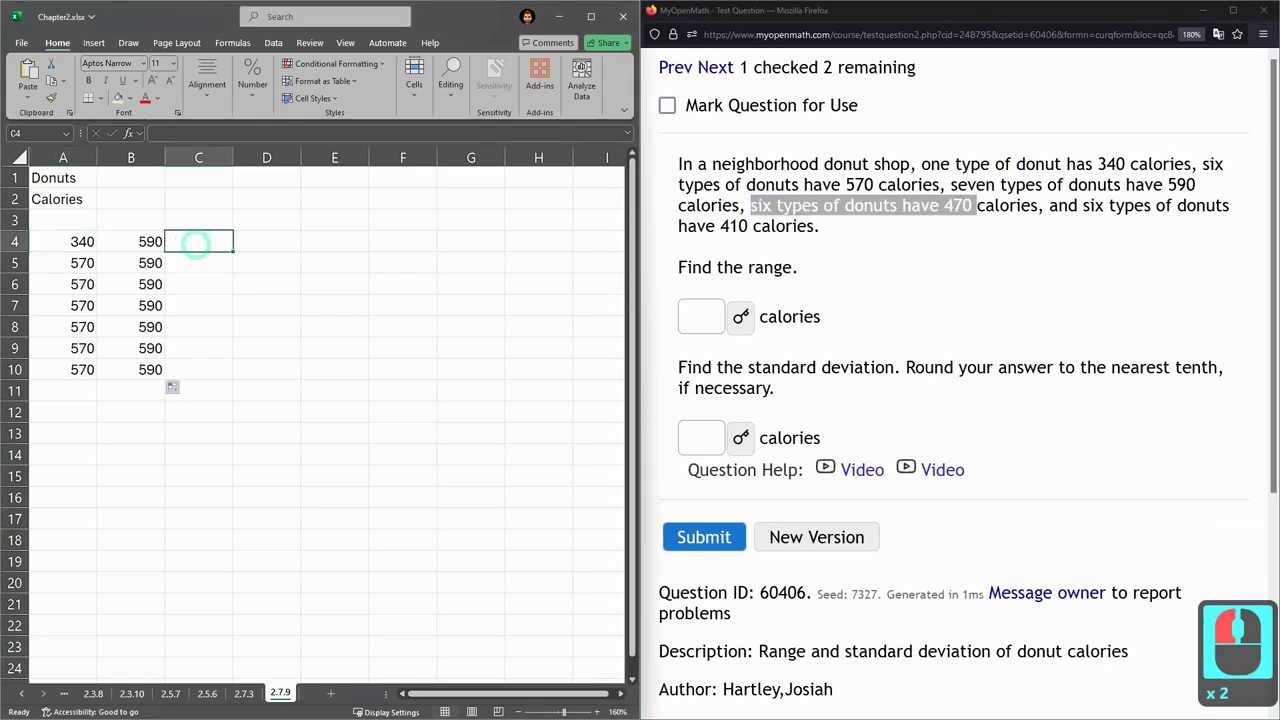
text(470)
key(Return)
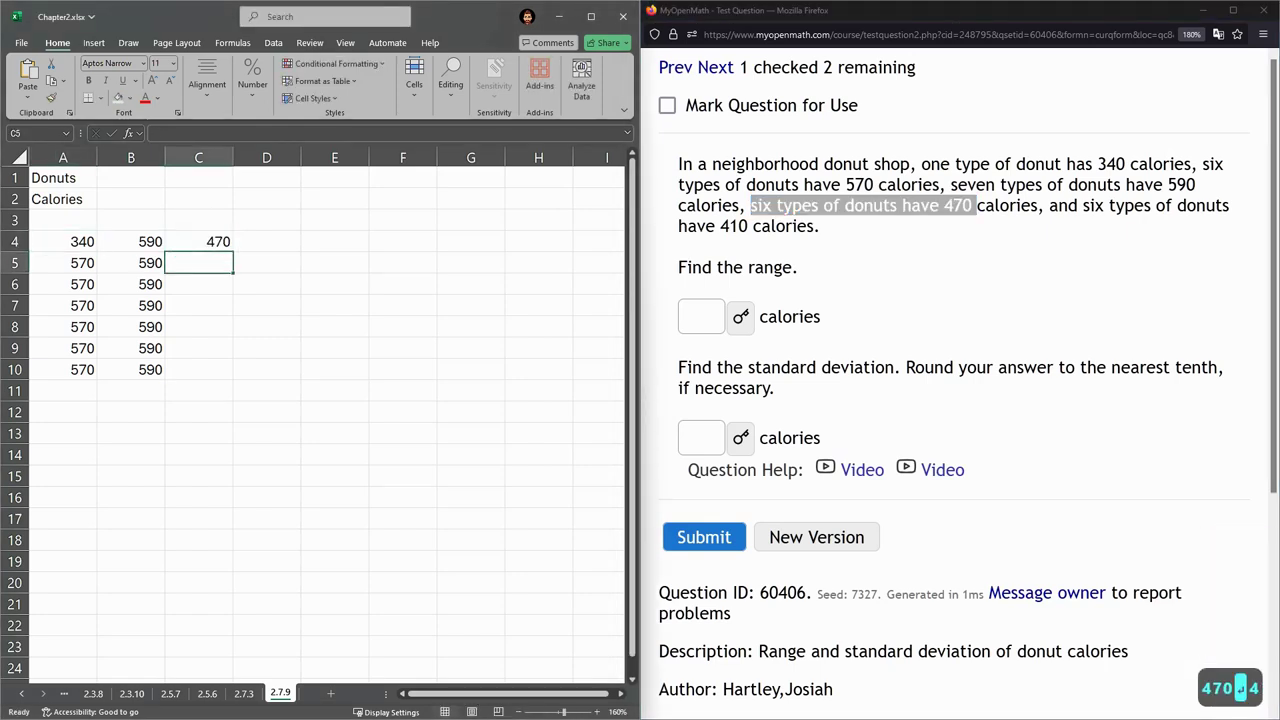
text(470)
key(Return)
drag(205, 242, 236, 356)
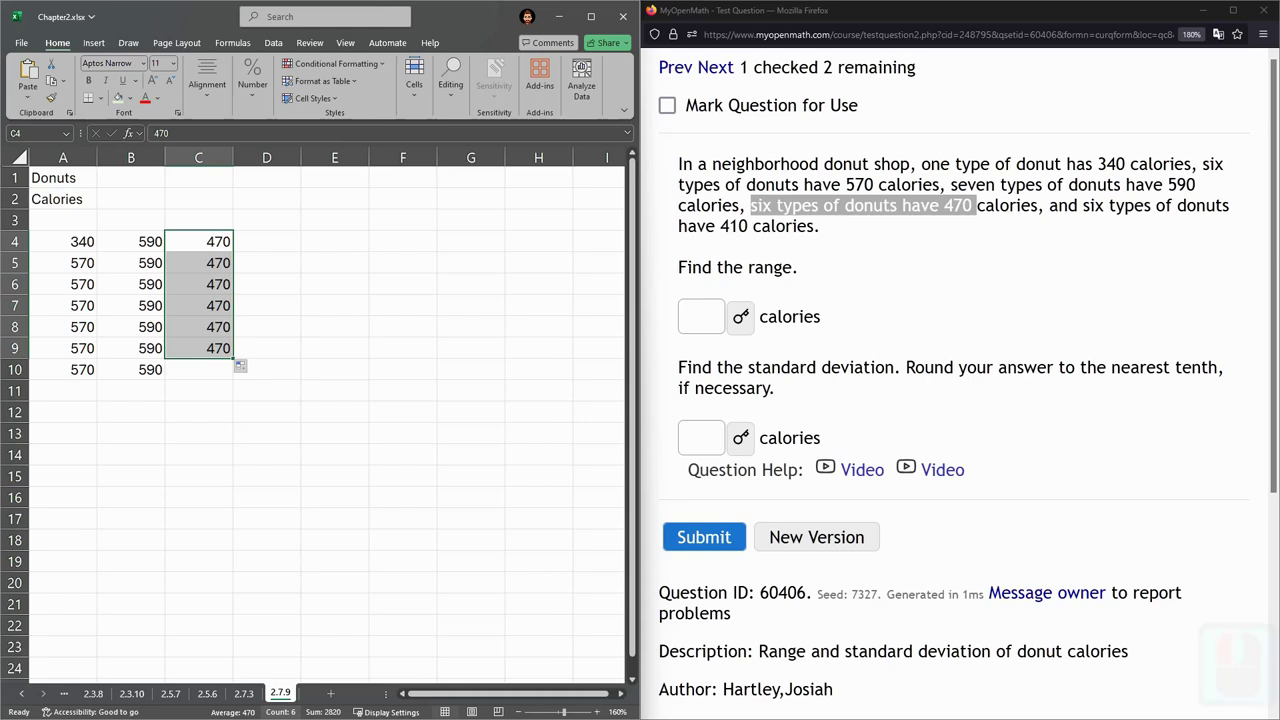
Step: Find the 410-calorie figure in the question
double_click(300, 696)
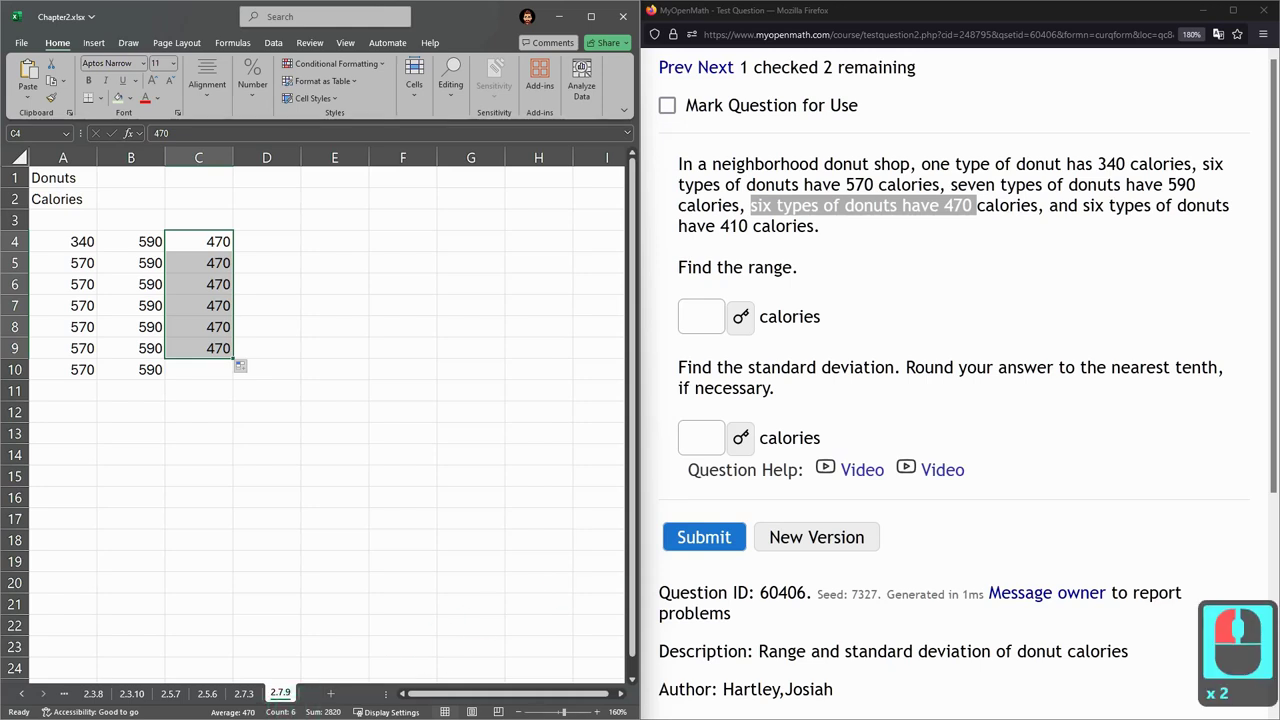
click(762, 205)
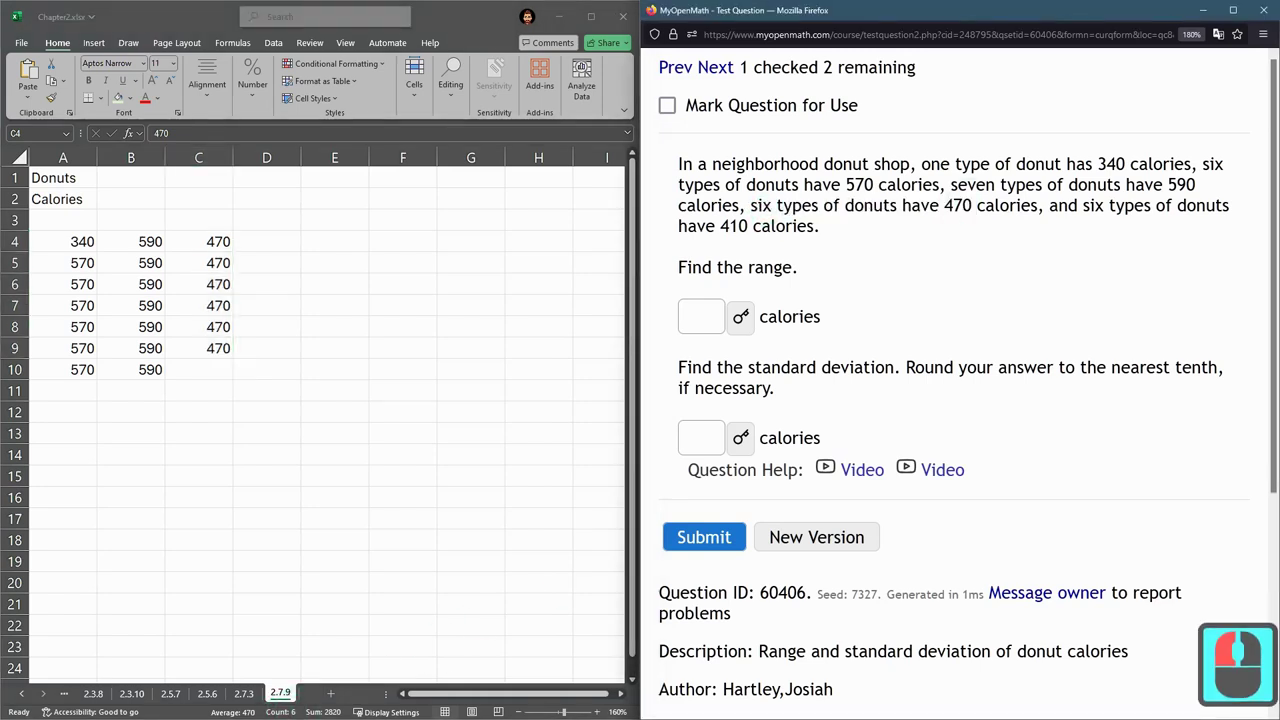
drag(1066, 206, 1208, 207)
drag(718, 227, 761, 227)
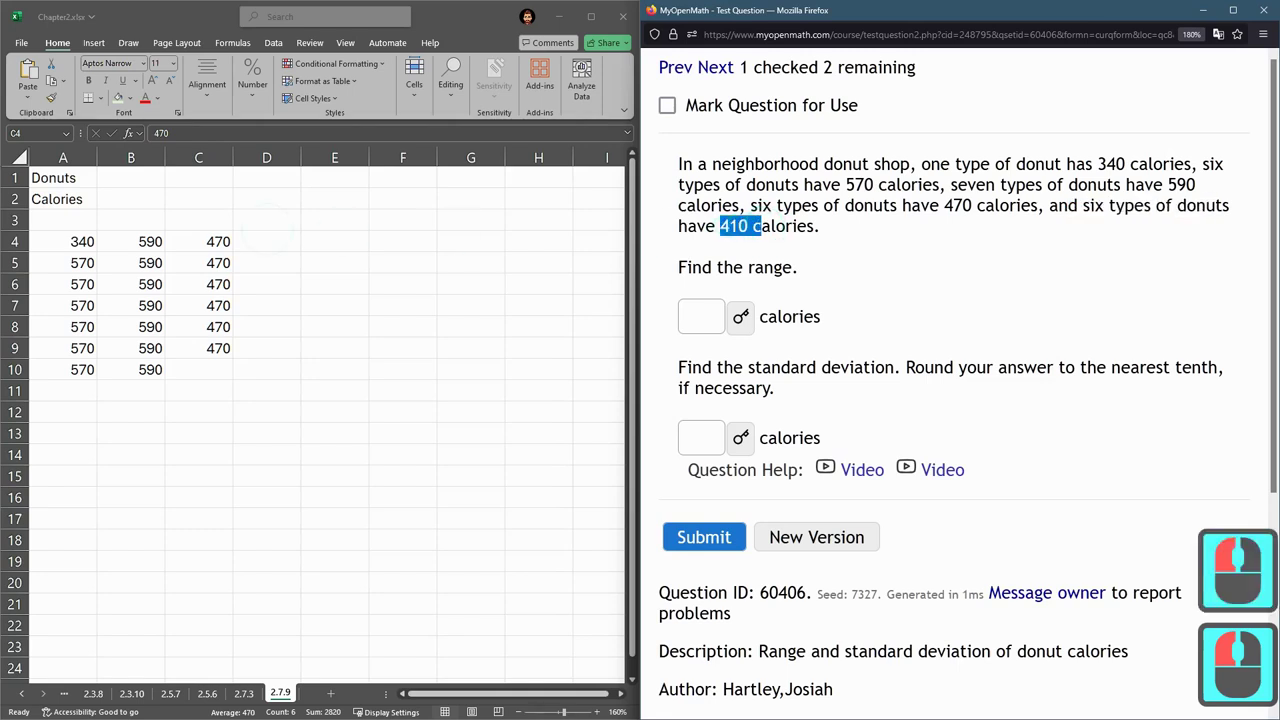
Step: Enter 410 in D4 and fill it down through D9
double_click(252, 241)
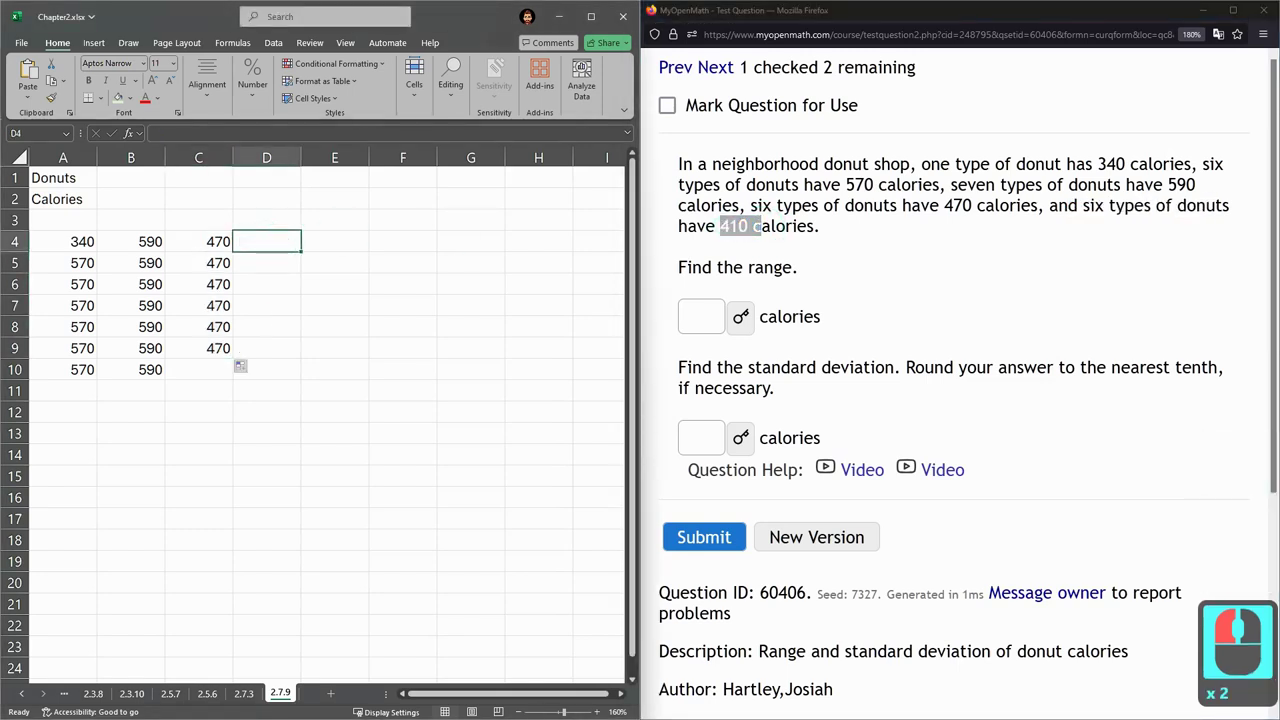
text(410)
key(Return)
click(268, 245)
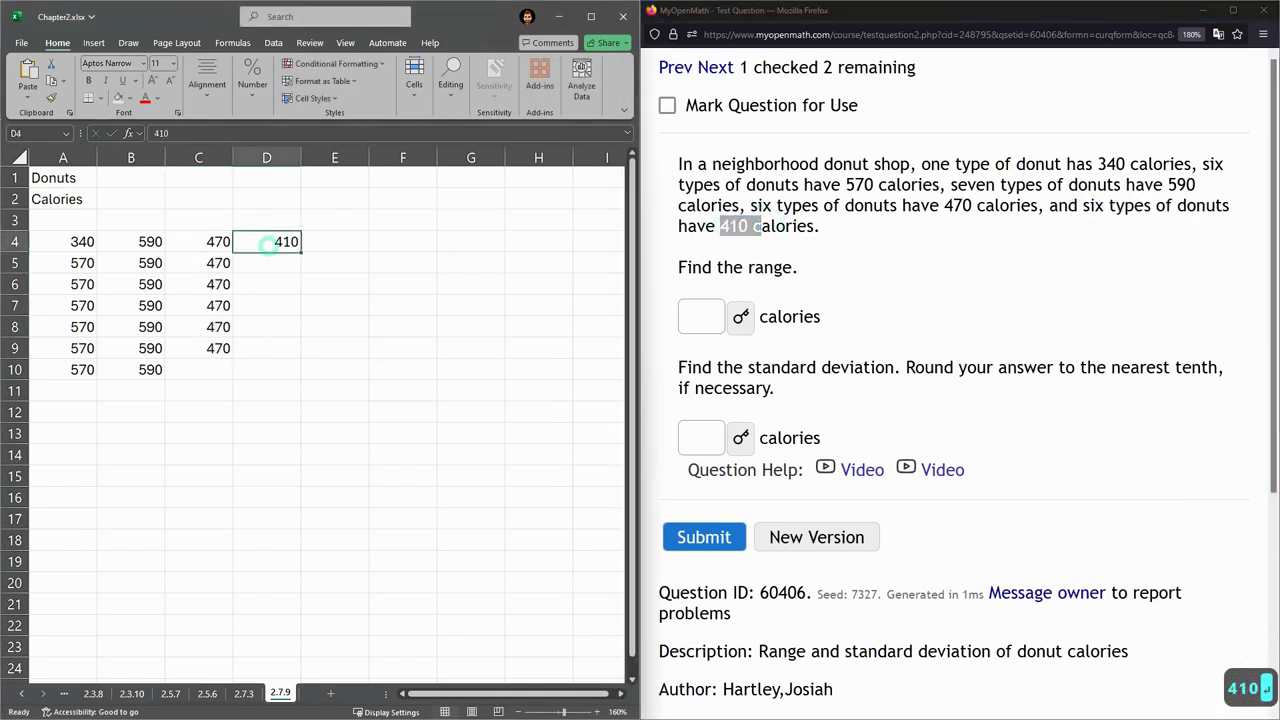
drag(300, 252, 300, 352)
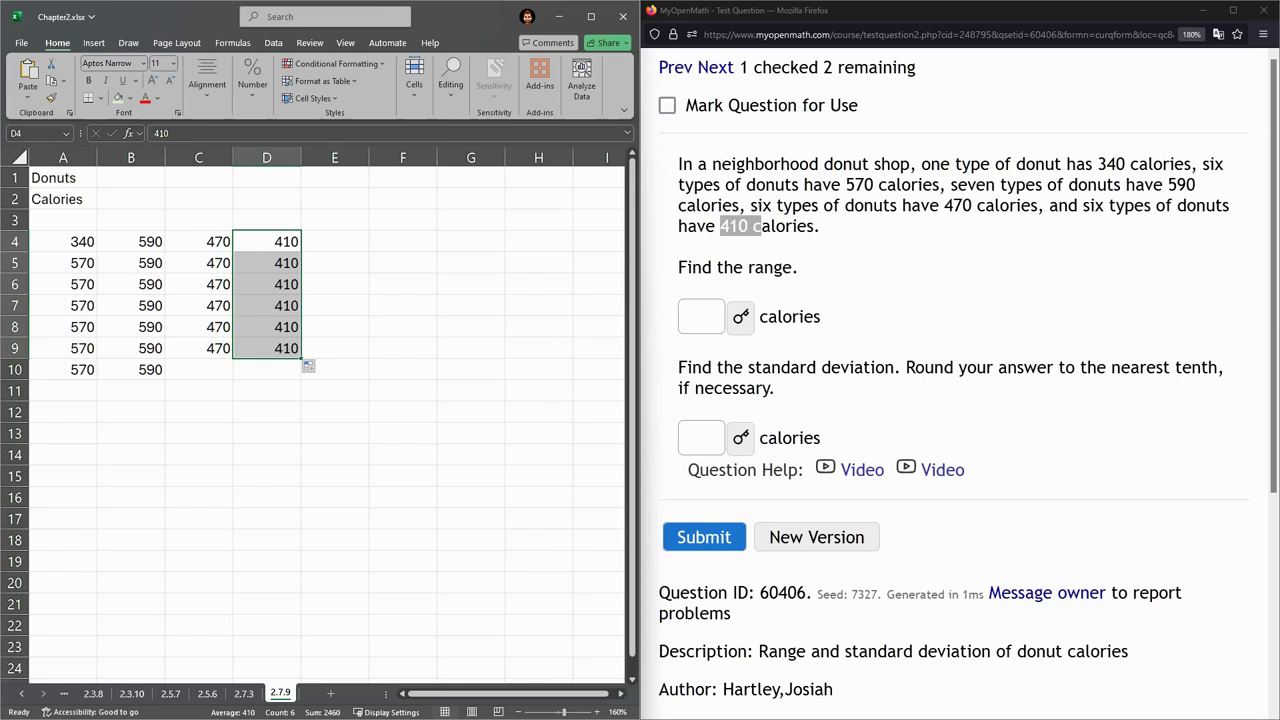
click(251, 371)
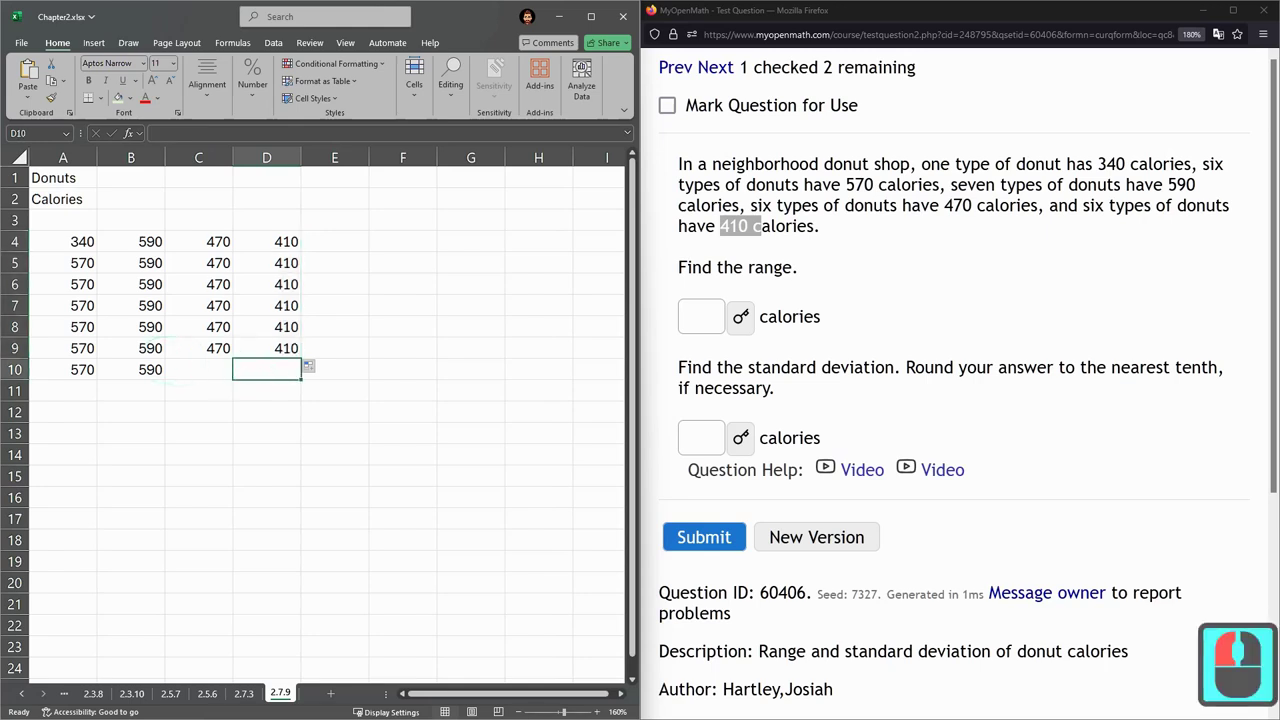
drag(182, 370, 268, 374)
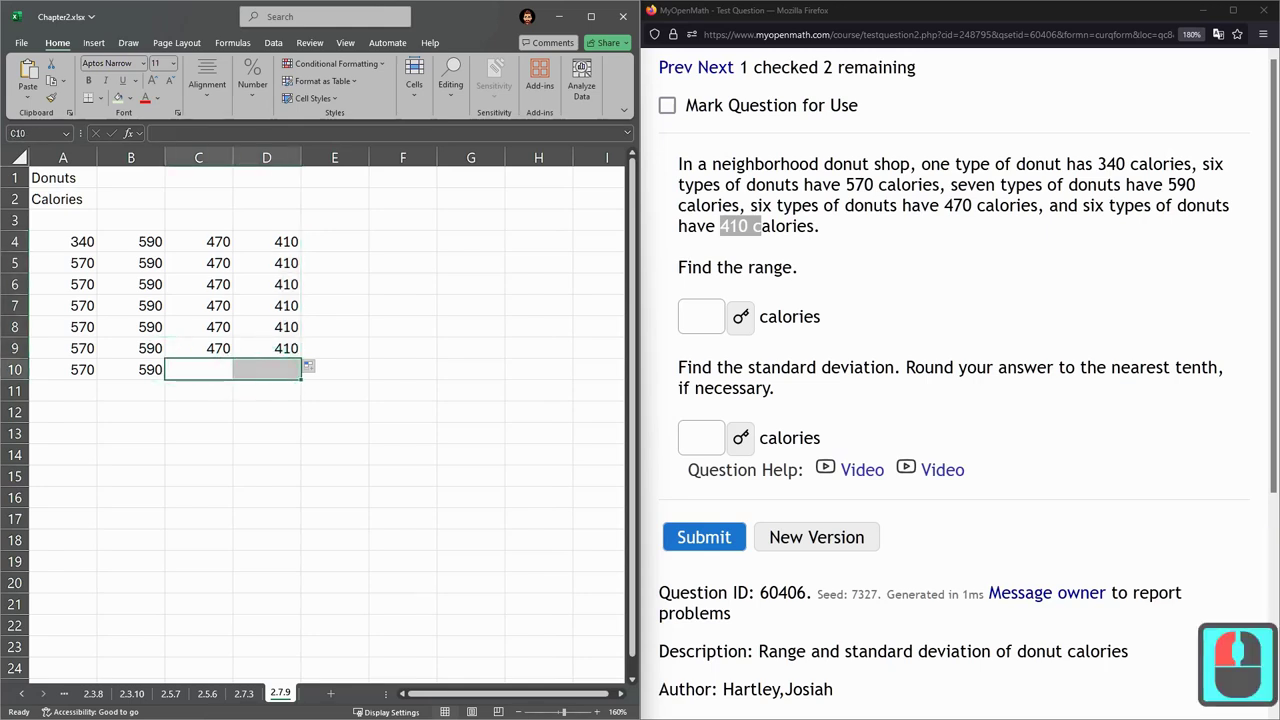
Step: Try a =MIN formula over the donut data in A12, then clear the resulting #CALC! error
click(63, 412)
text(=)
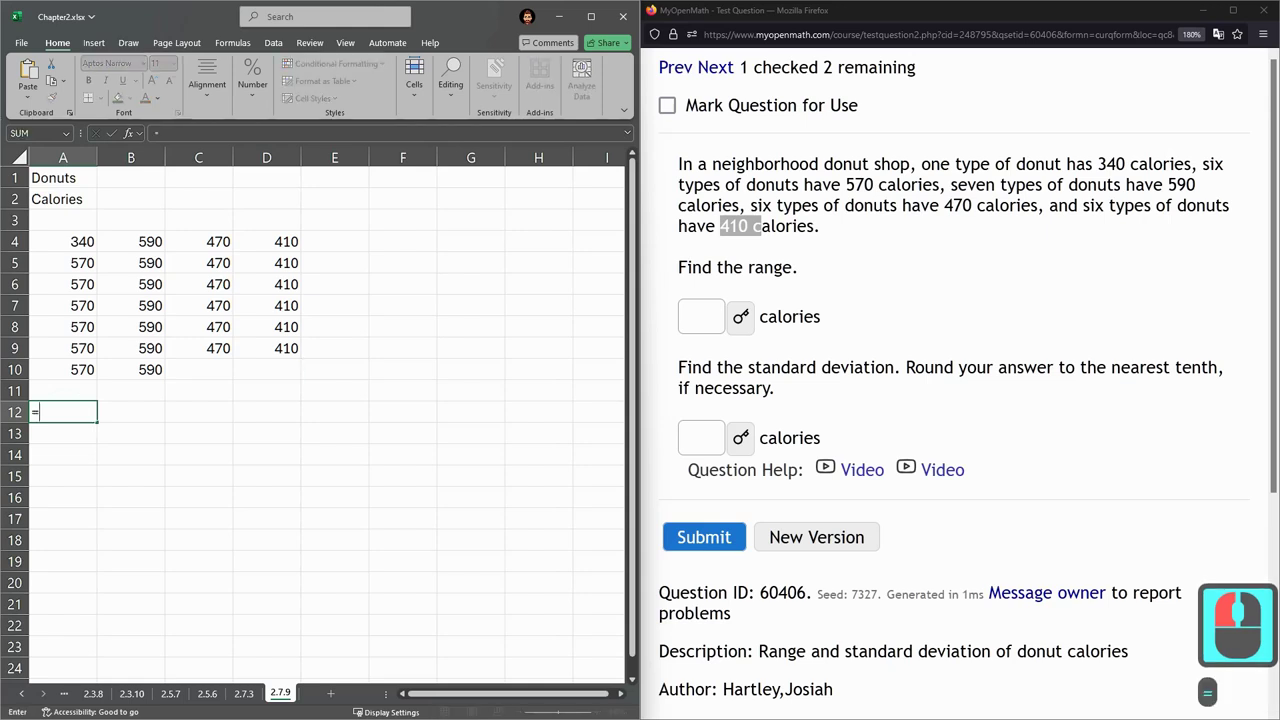
text(MIN)
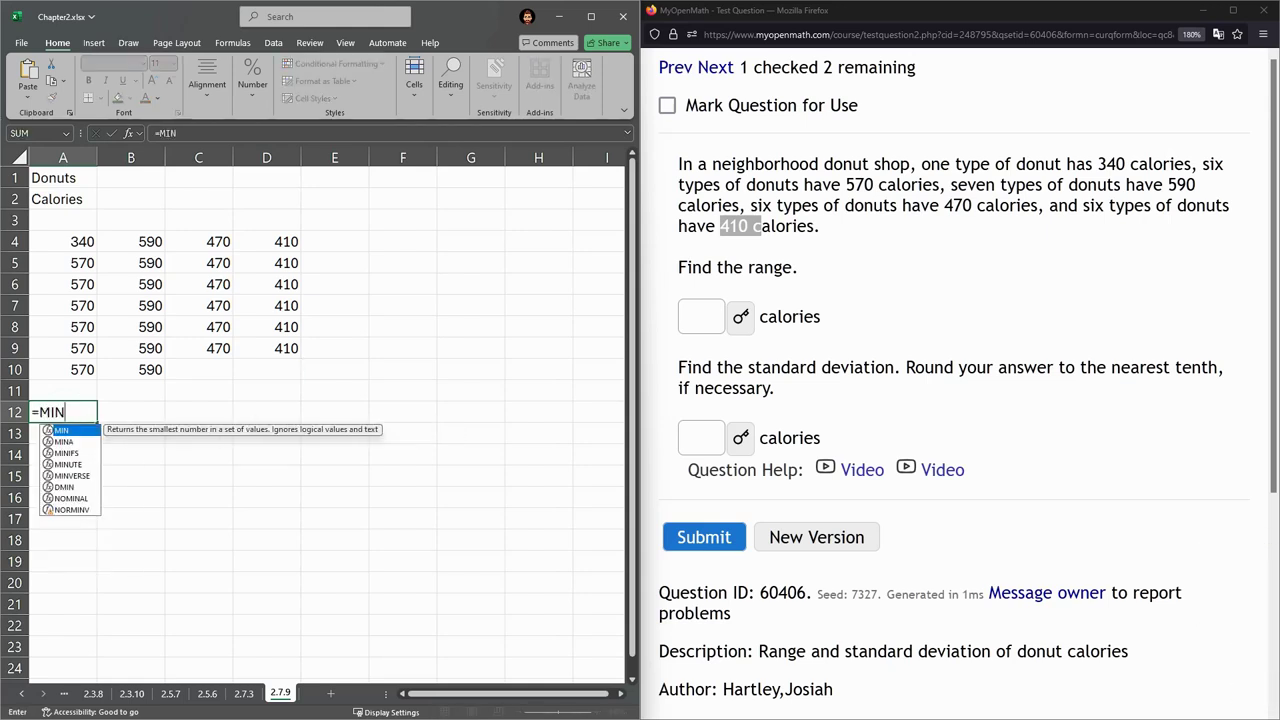
drag(70, 240, 295, 372)
key(Return)
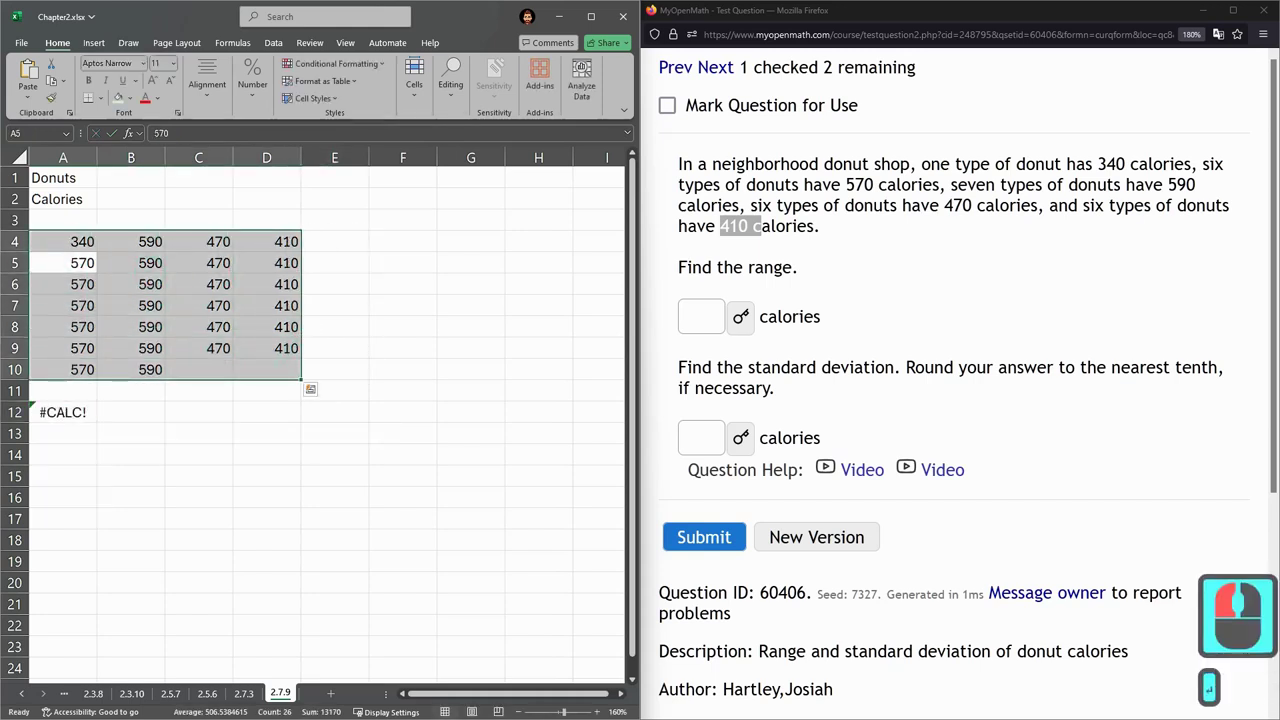
key(Return)
key(Return)
key(Return)
key(Return)
key(Return)
key(Escape)
key(Escape)
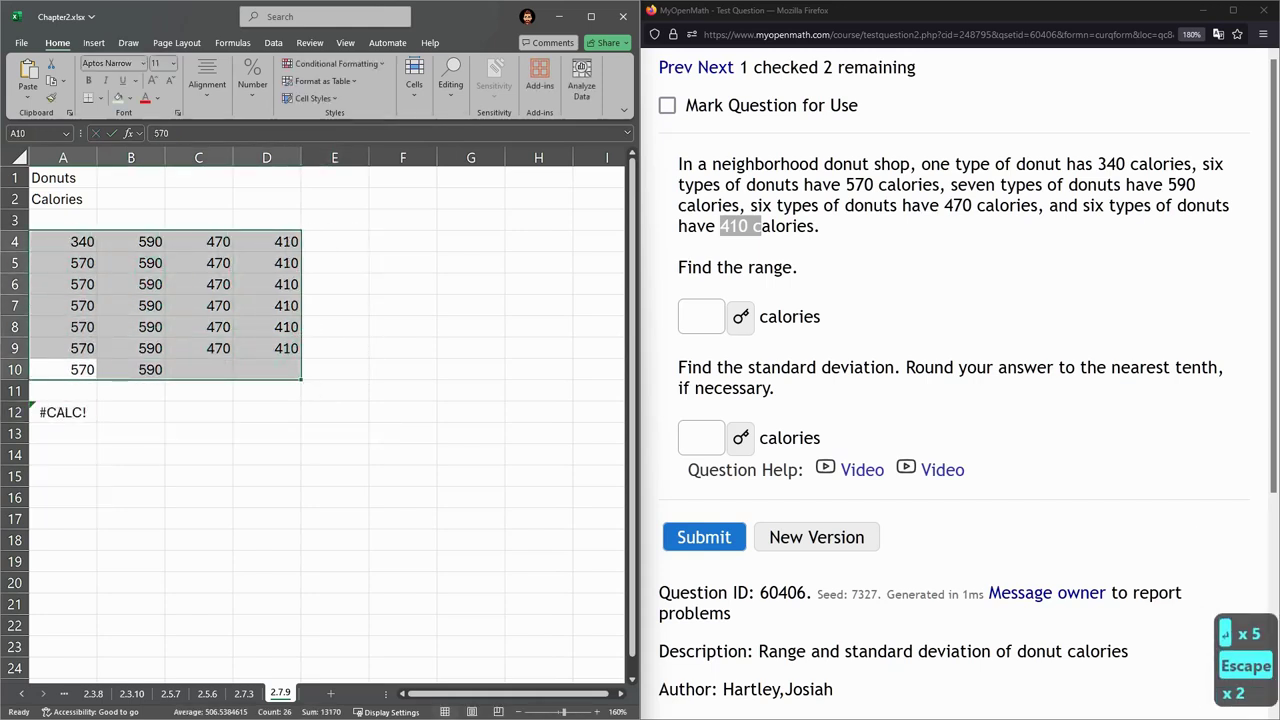
click(63, 412)
double_click(63, 412)
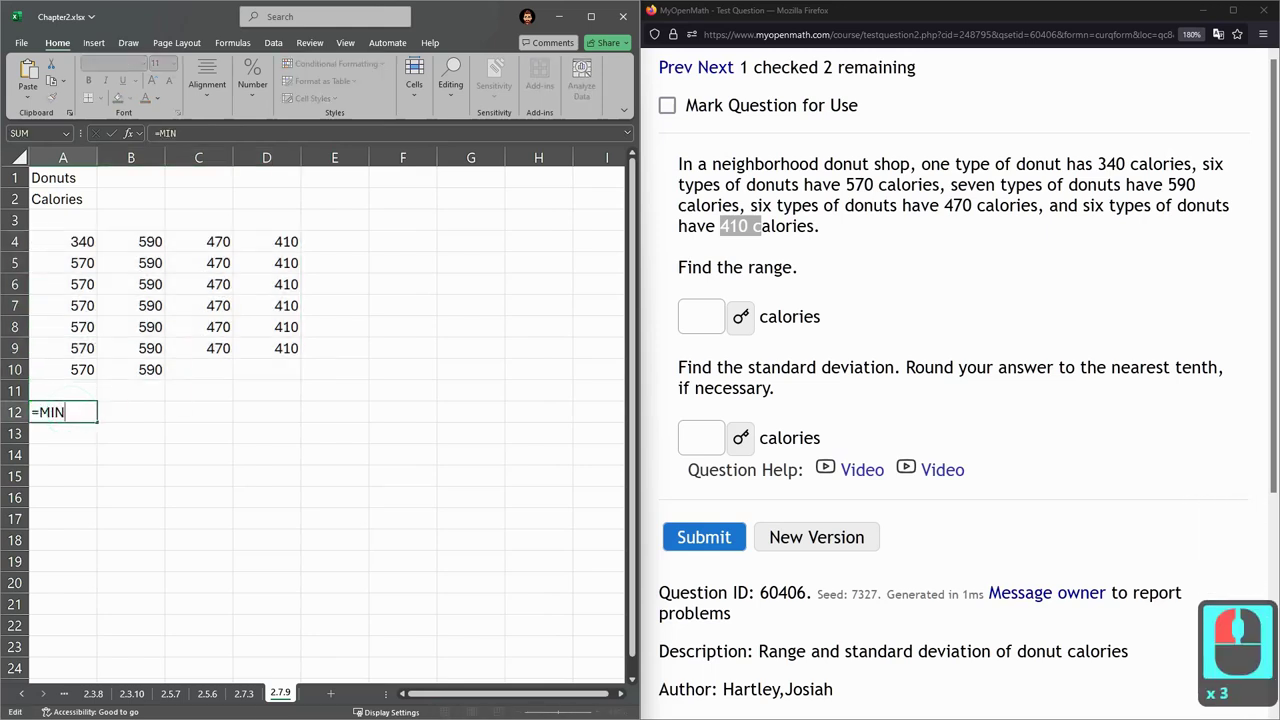
key(BackSpace)
key(BackSpace)
key(BackSpace)
key(BackSpace)
key(BackSpace)
Step: Type the MIN and MAX labels in A12 and A13, plus a provisional ST_DEV label
text(MI)
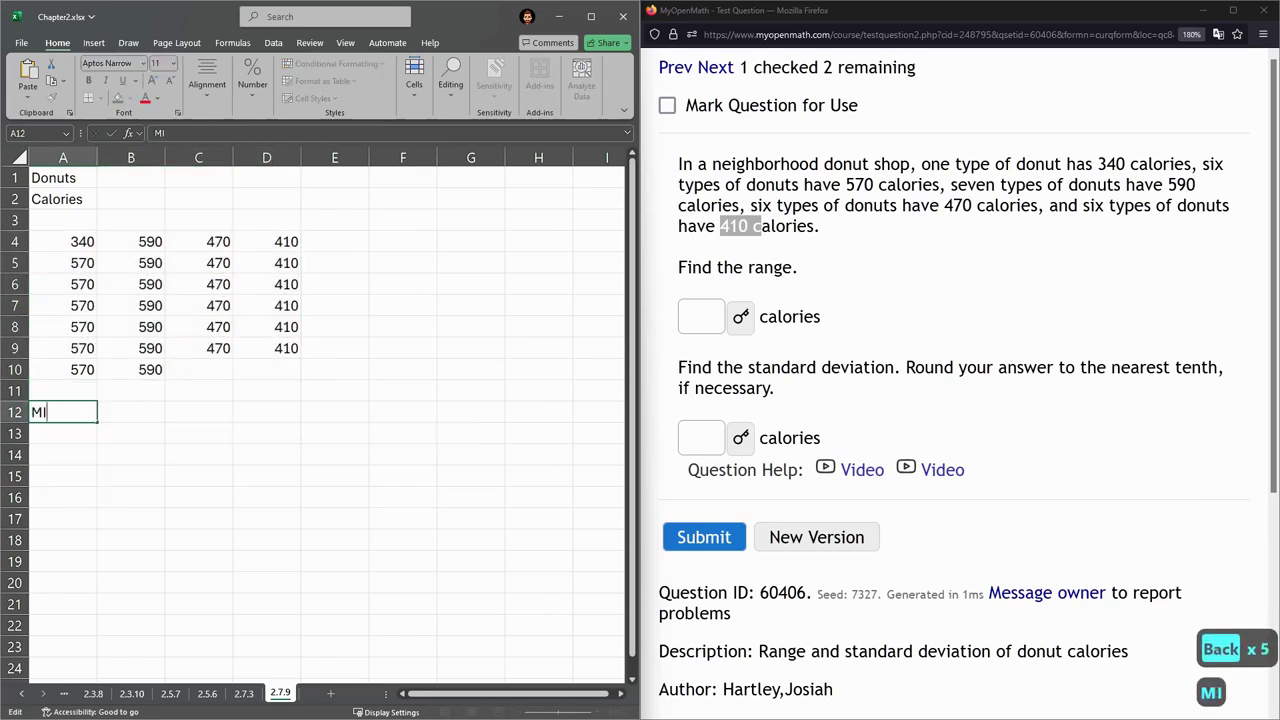
text(N)
key(Return)
text(MA)
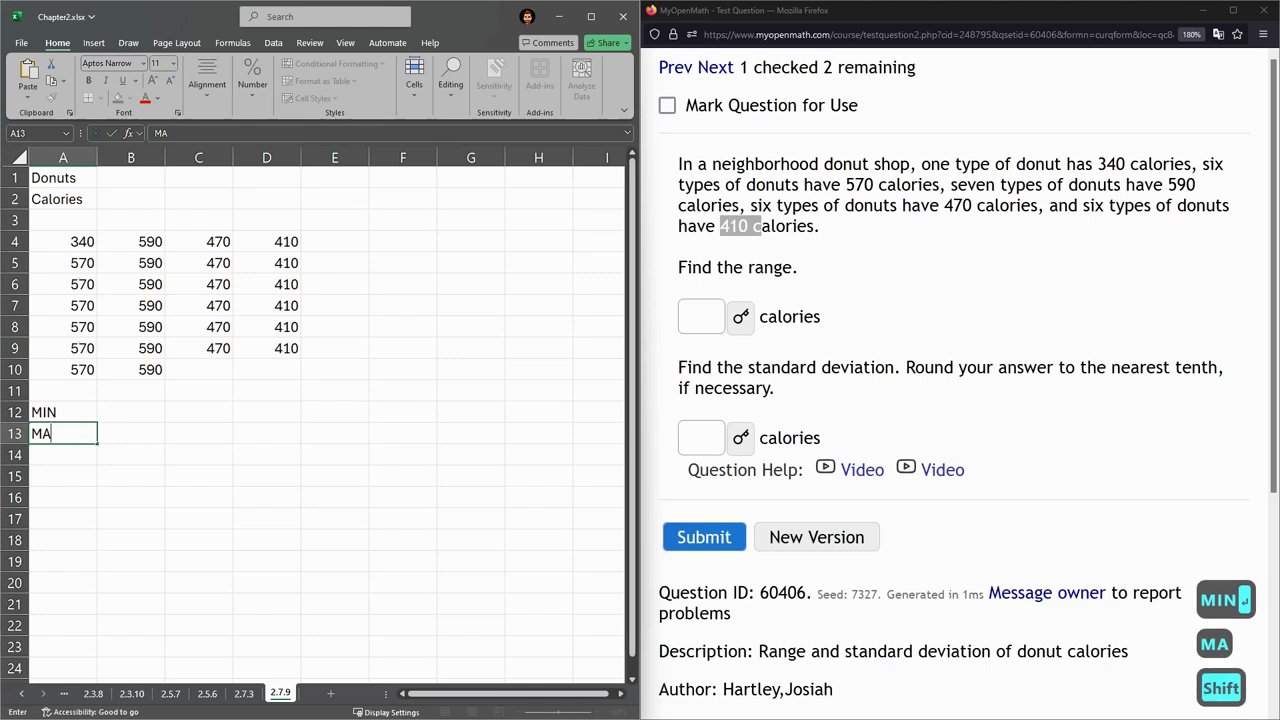
text(X)
key(Return)
text(ST)
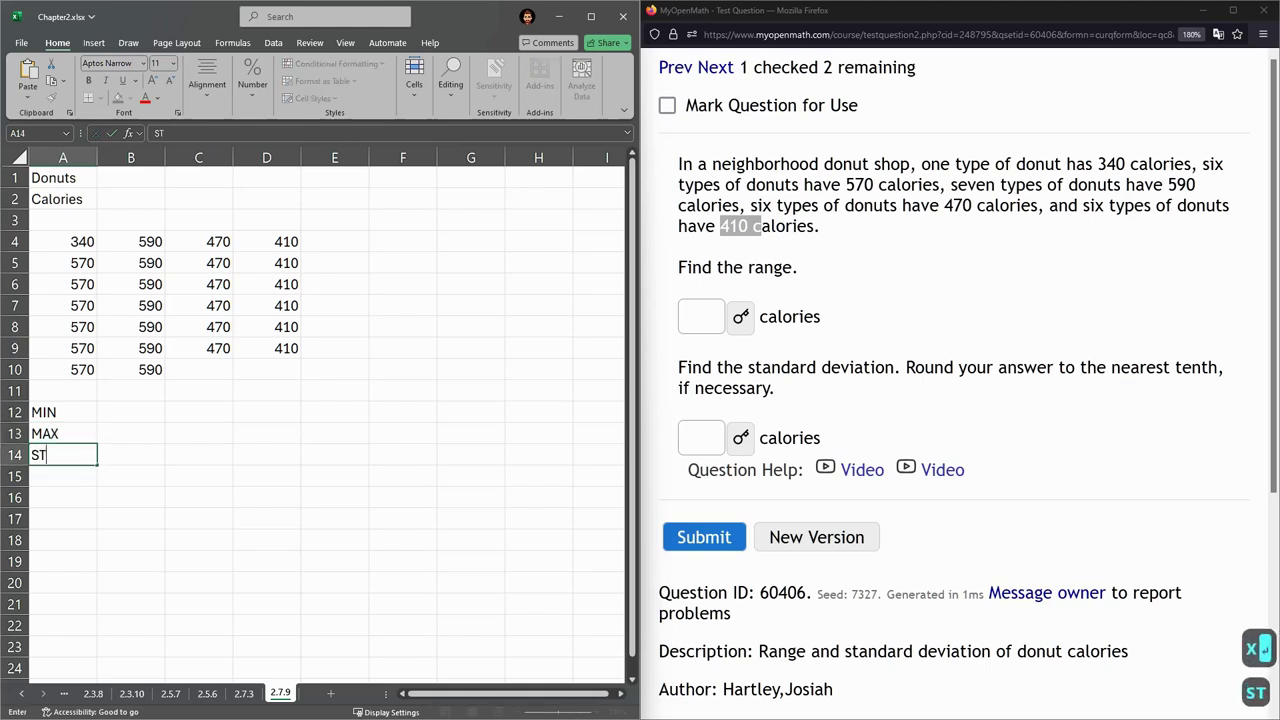
text(_DEV)
key(Return)
Step: Replace ST_DEV with RANGE in A14 and add the STDEV label in A16
key(Up)
key(Up)
key(Up)
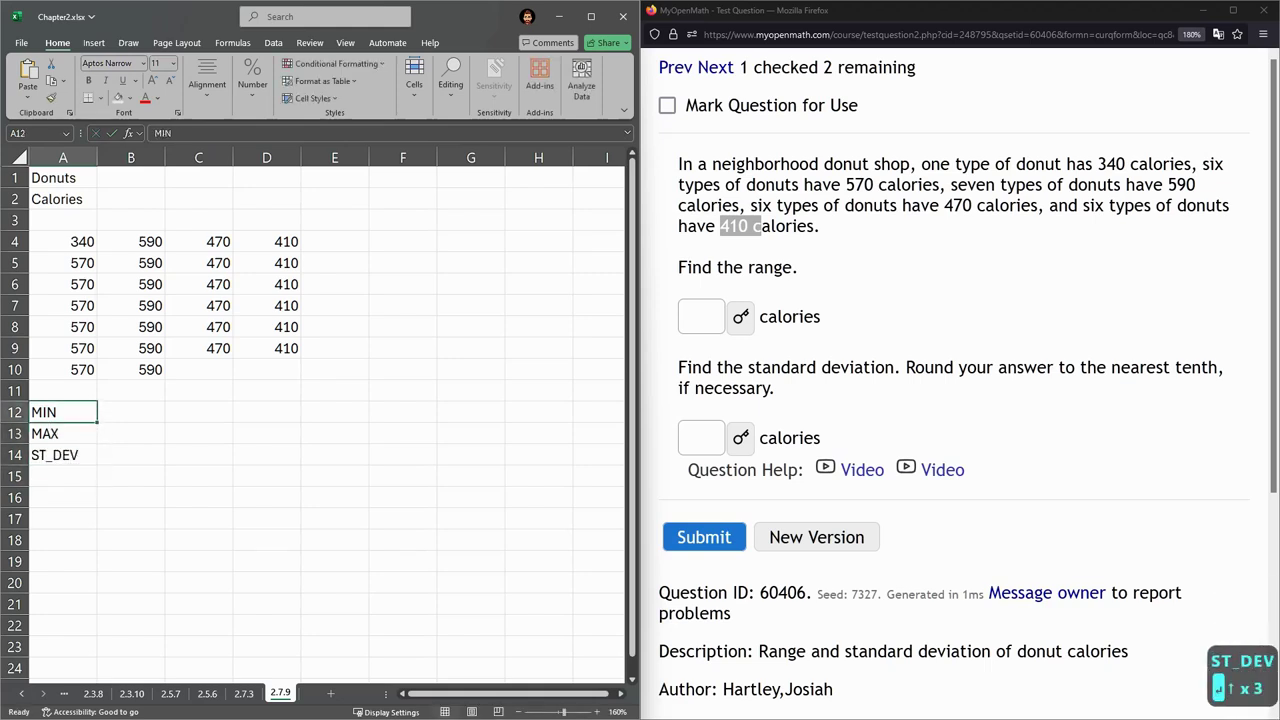
key(Right)
key(Down)
key(Left)
key(Left)
key(Down)
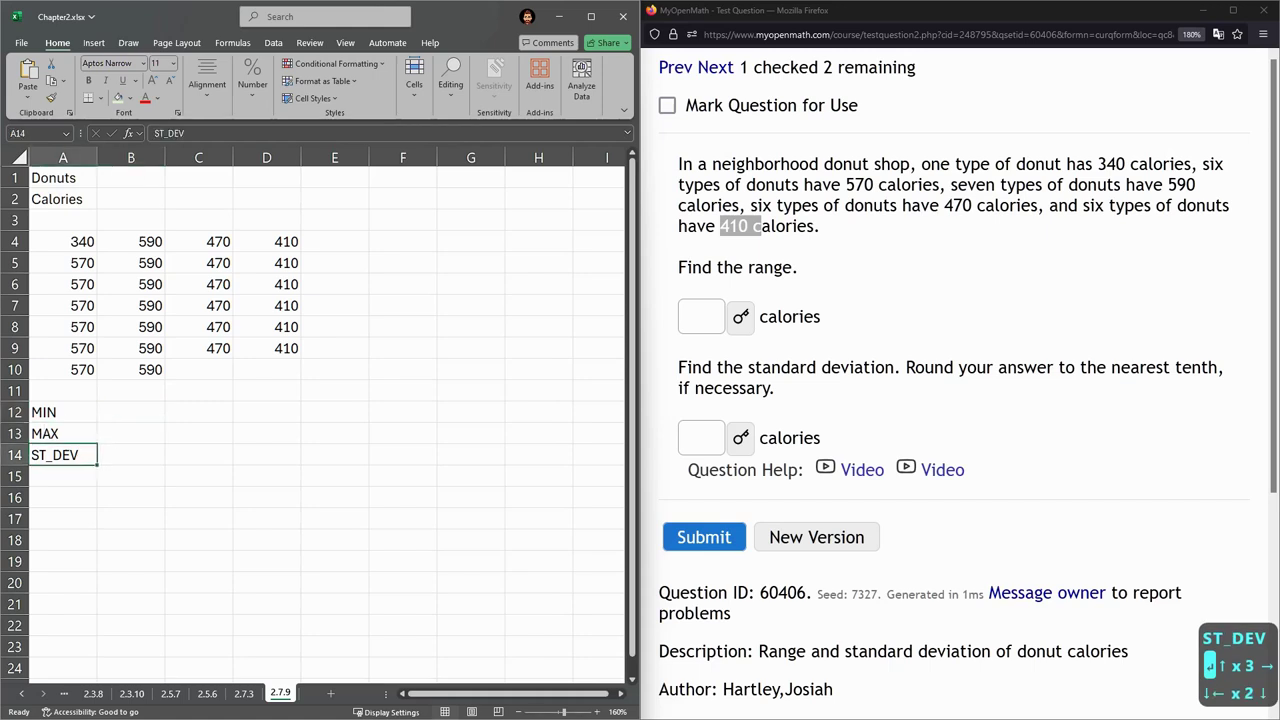
text(RANGE)
key(Return)
key(Return)
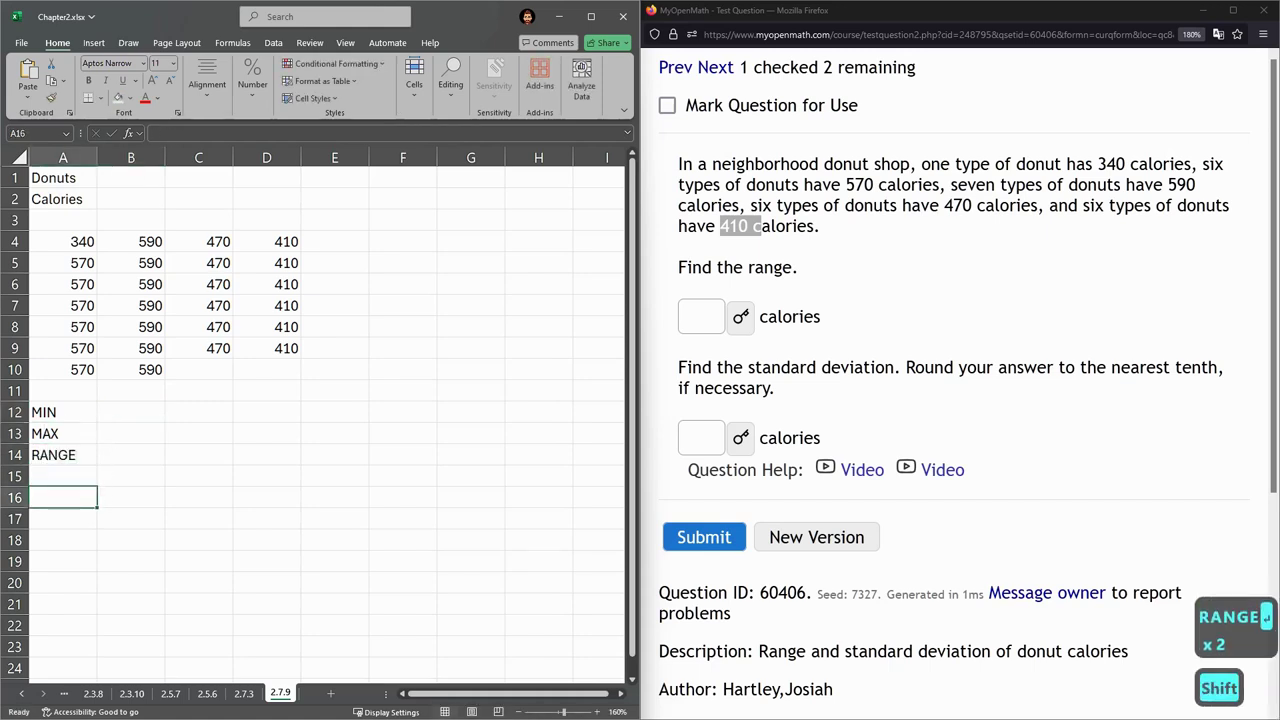
text(STDEV)
key(Return)
key(Up)
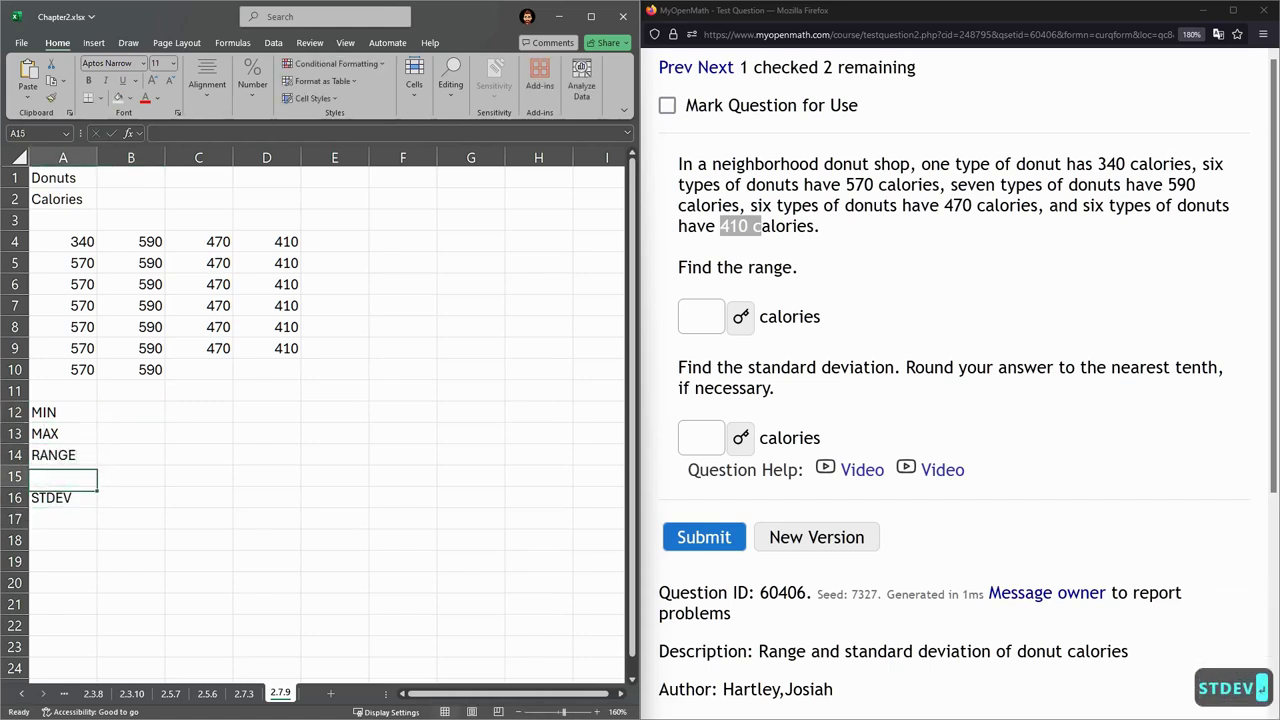
key(Up)
key(Up)
key(Up)
key(Up)
key(Down)
Step: Enter =MIN(A4:D10) in B12 and =MAX(A4:D10) in B13, giving 340 and 590
key(Right)
text(=)
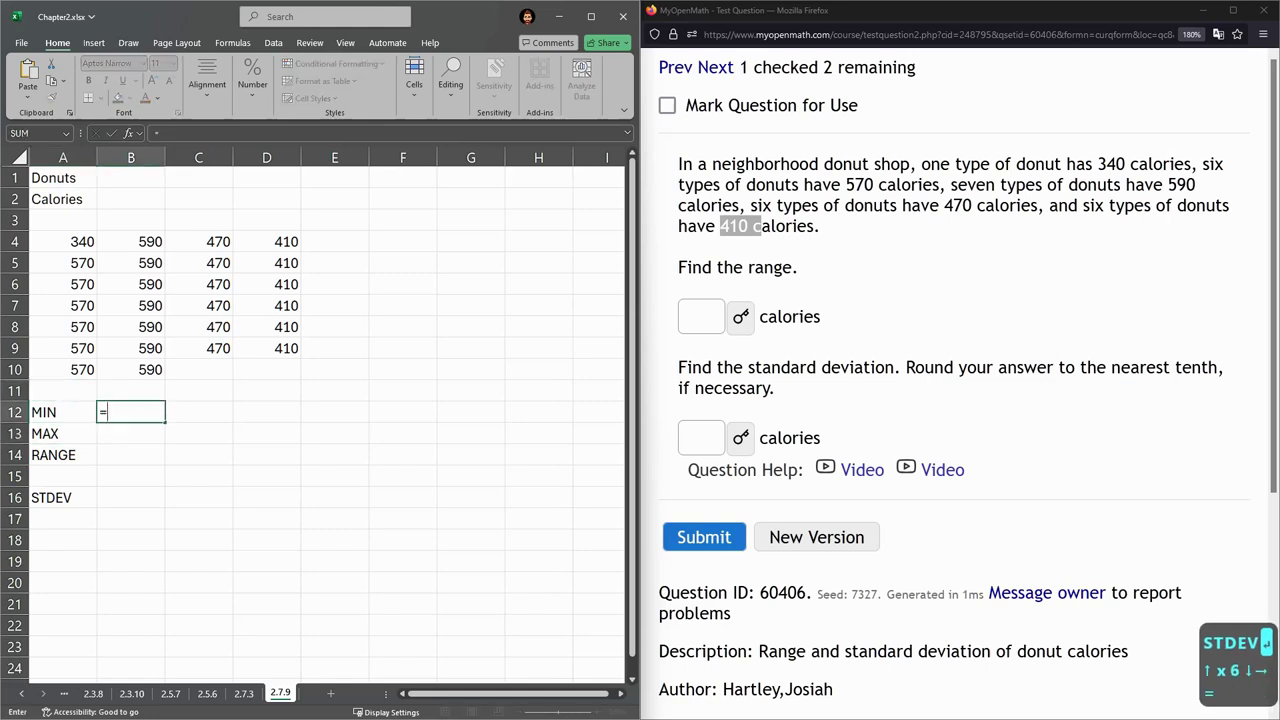
text(MIN()
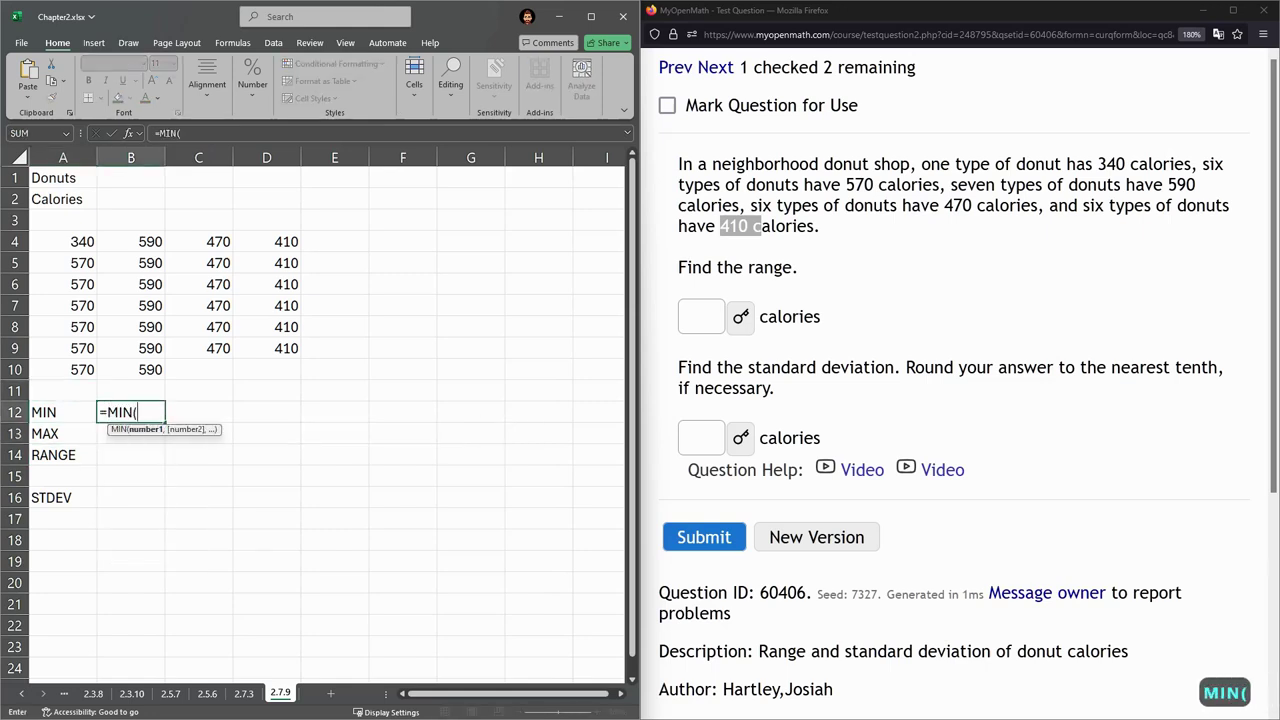
drag(63, 241, 286, 369)
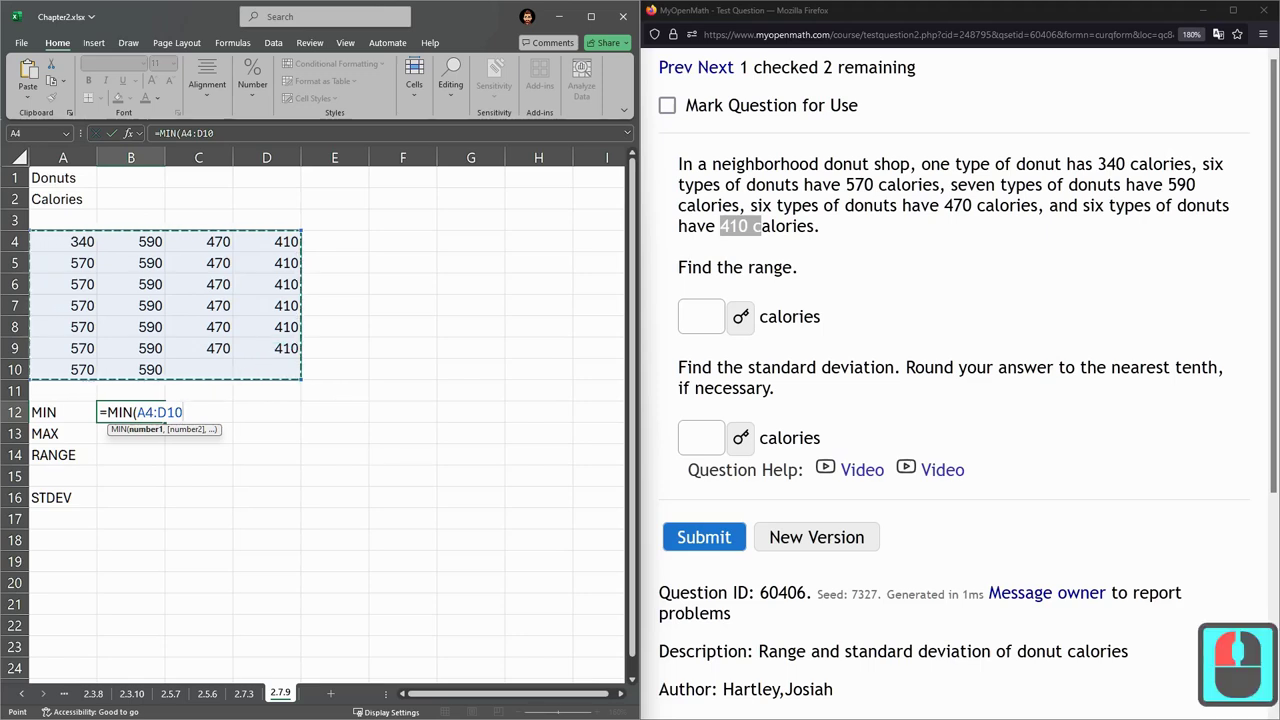
key(Return)
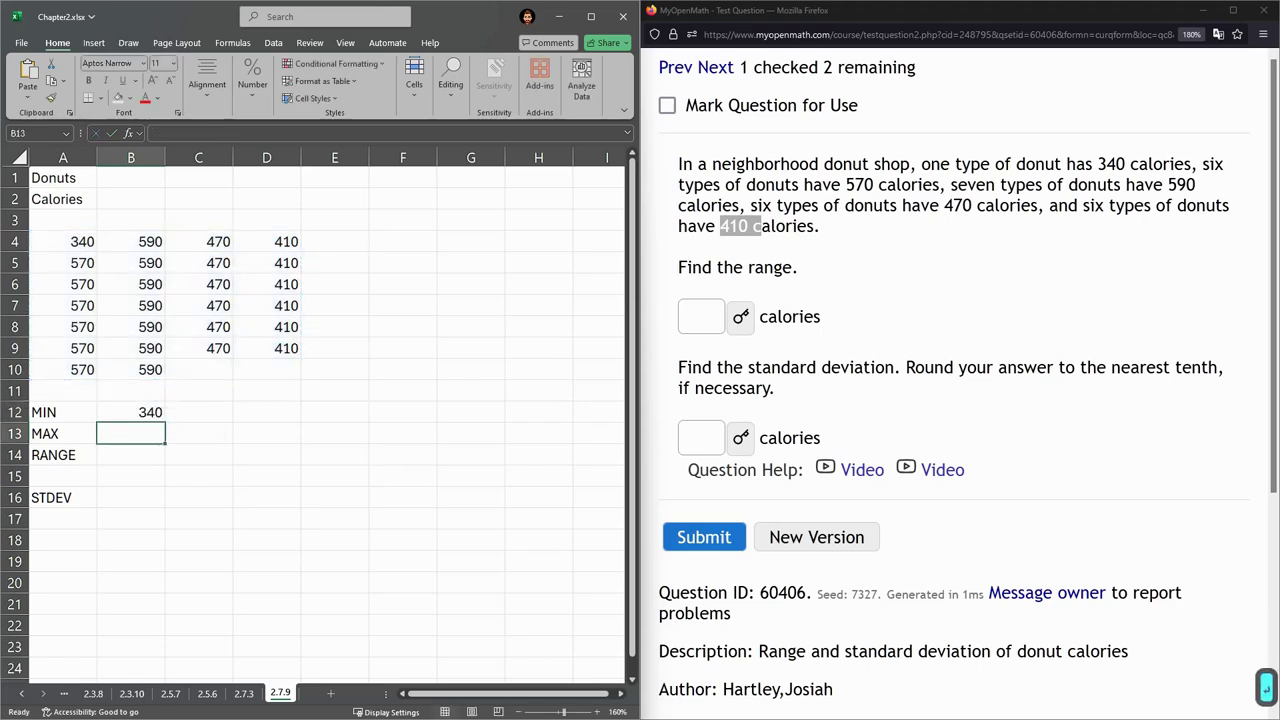
text(=max()
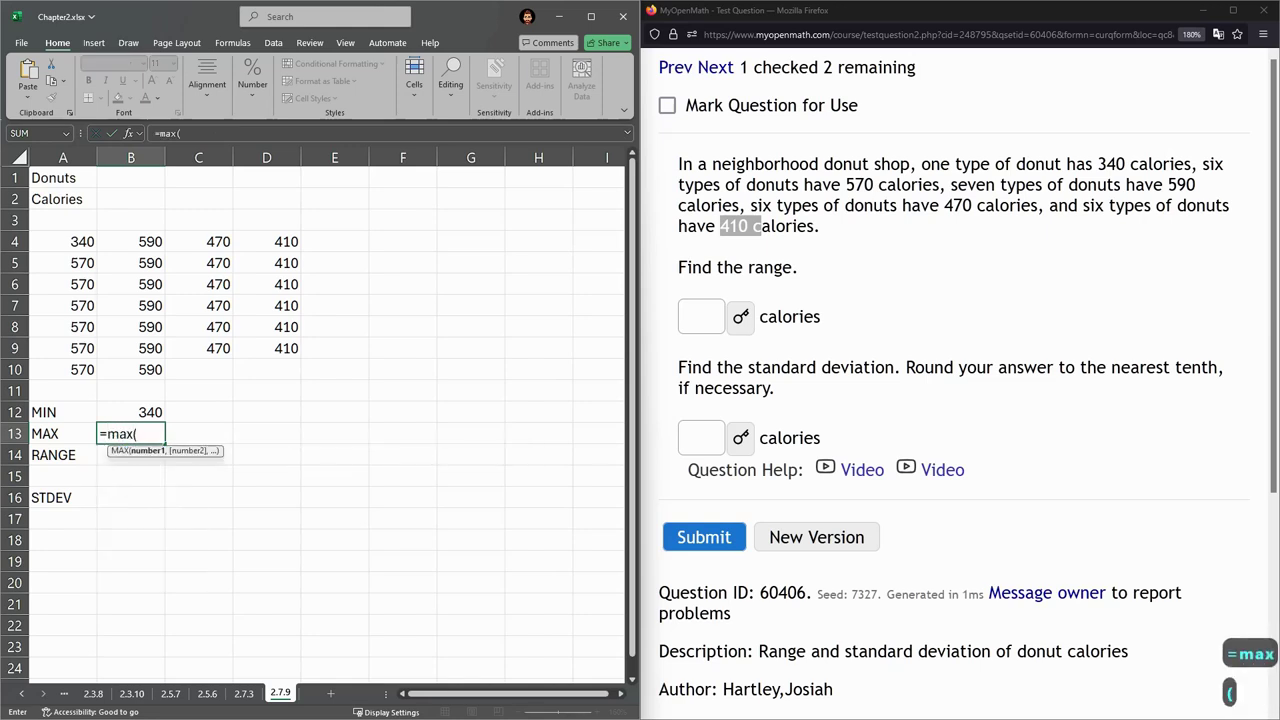
drag(70, 241, 290, 372)
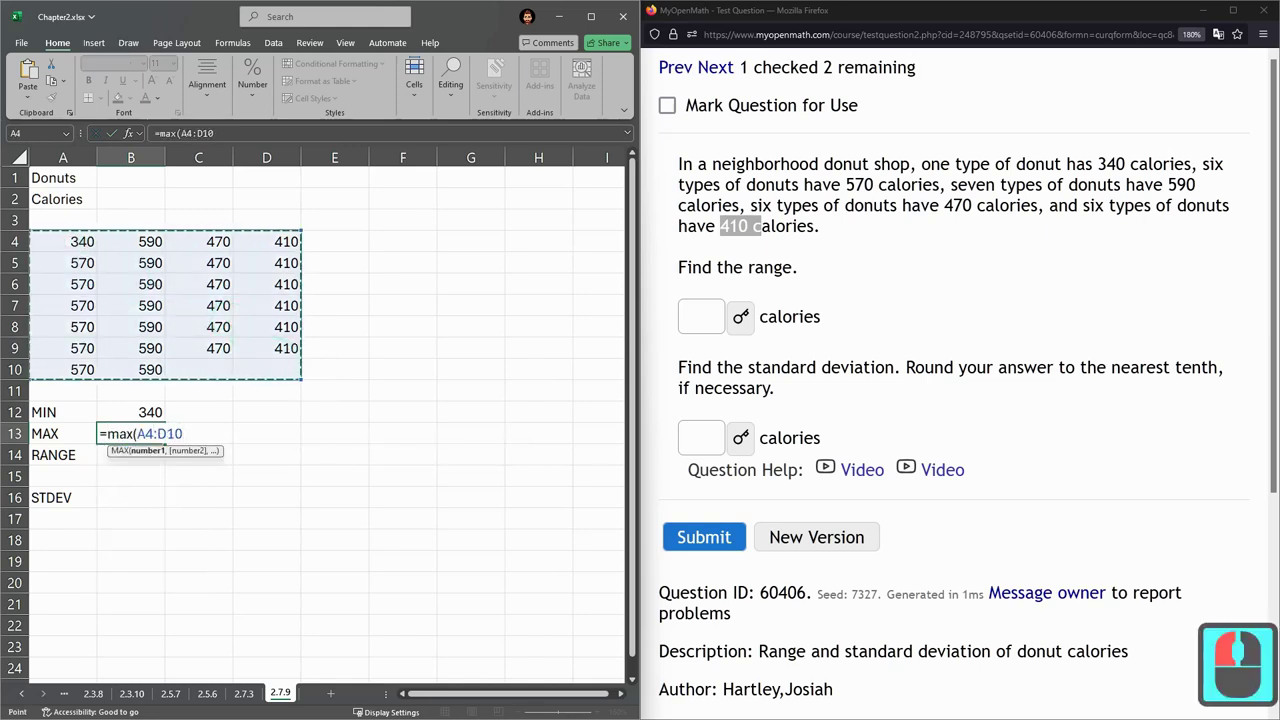
key(Return)
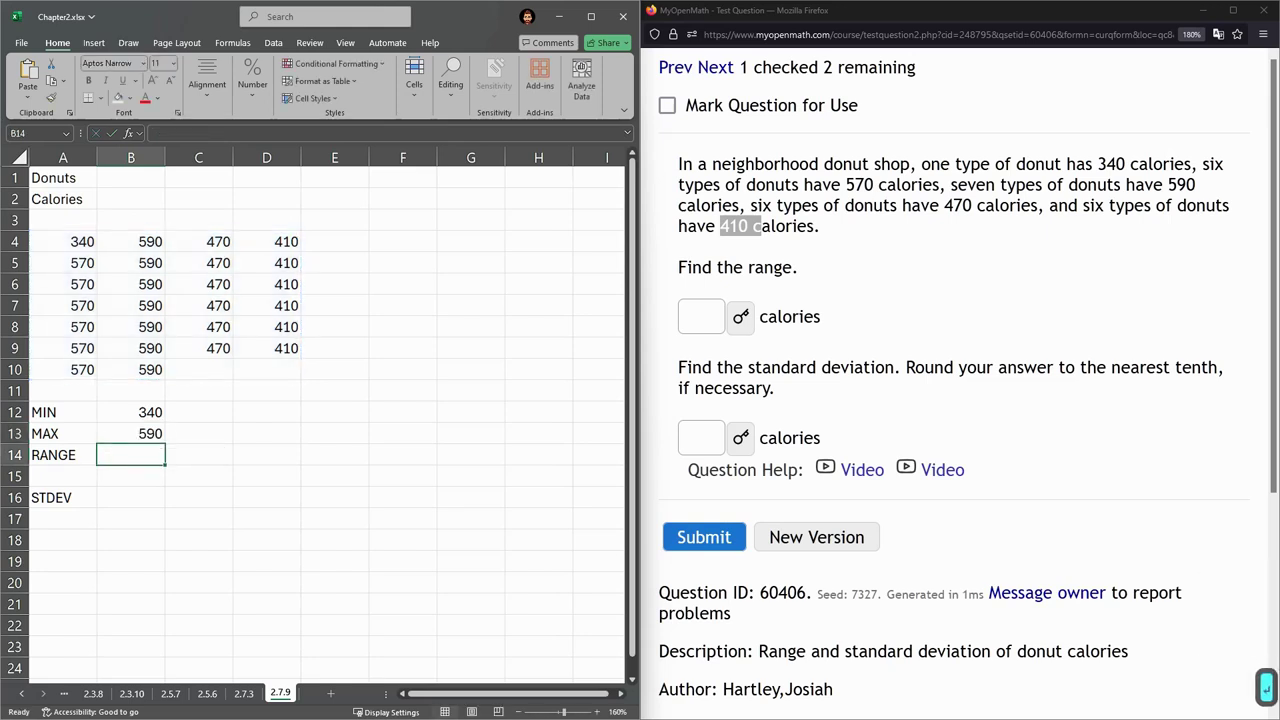
Step: Enter =B13-B12 in B14 to get a range of 250
click(152, 455)
text(=)
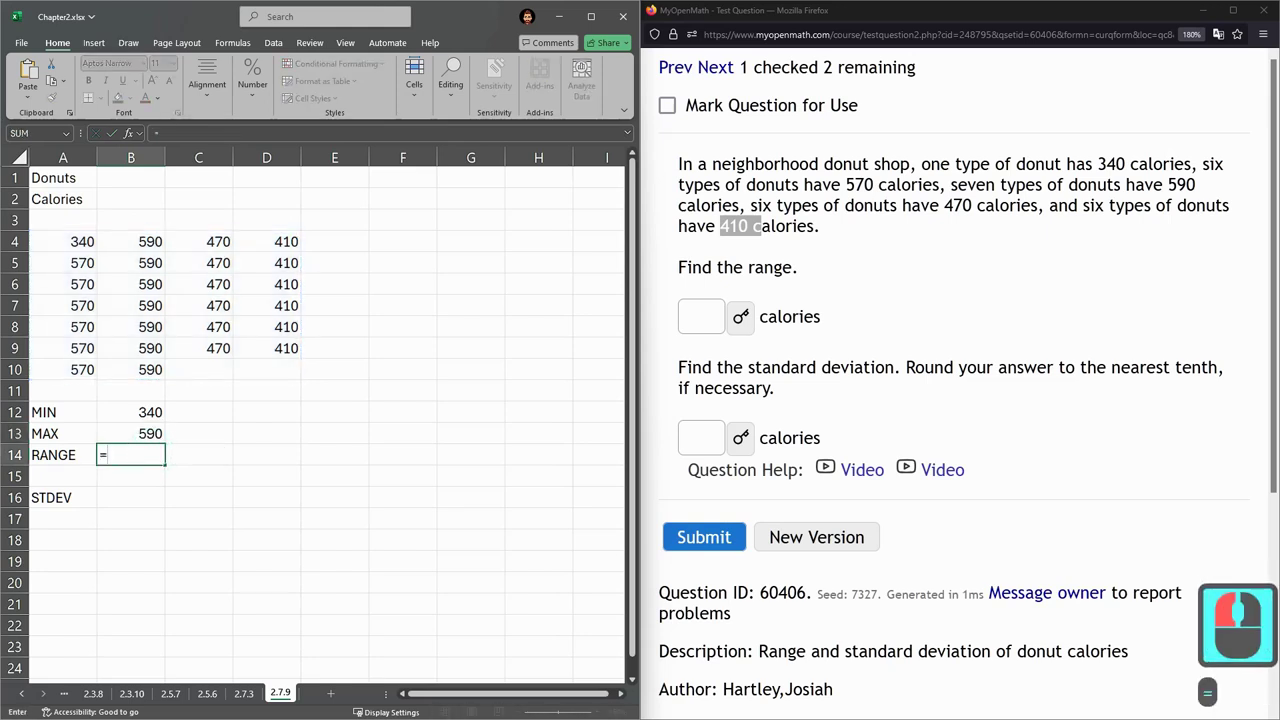
click(150, 433)
text(-)
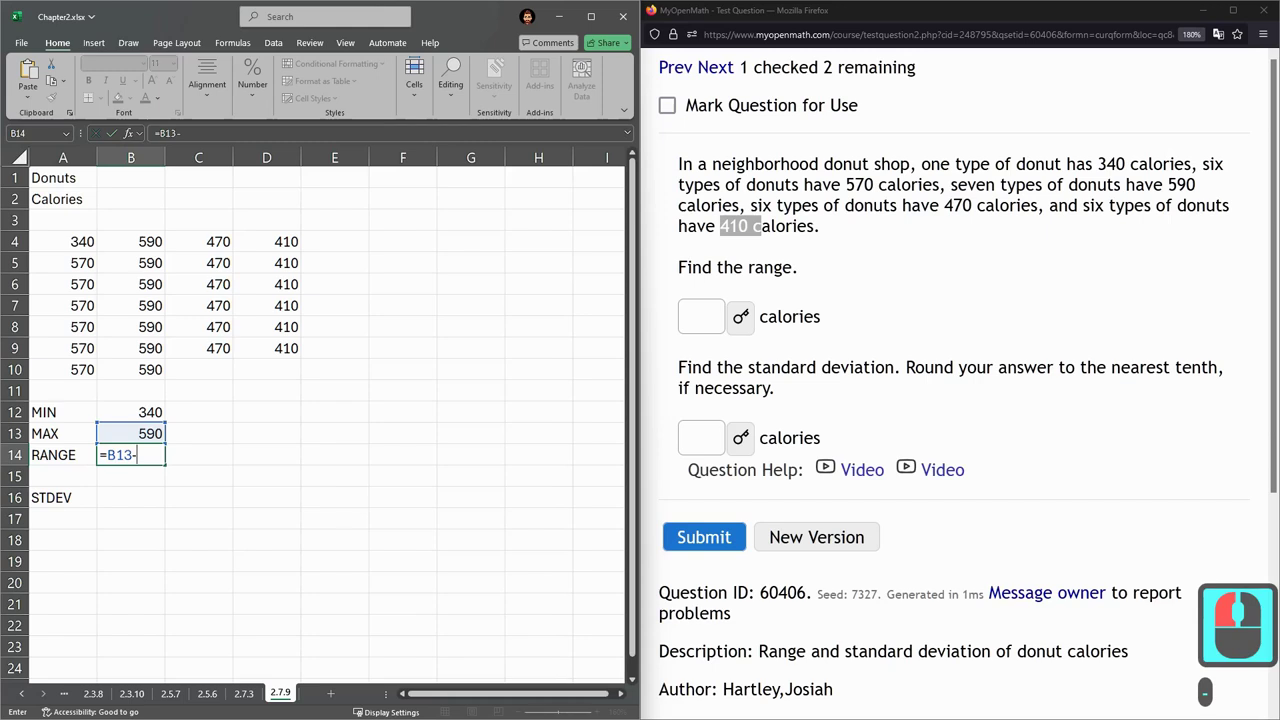
click(150, 412)
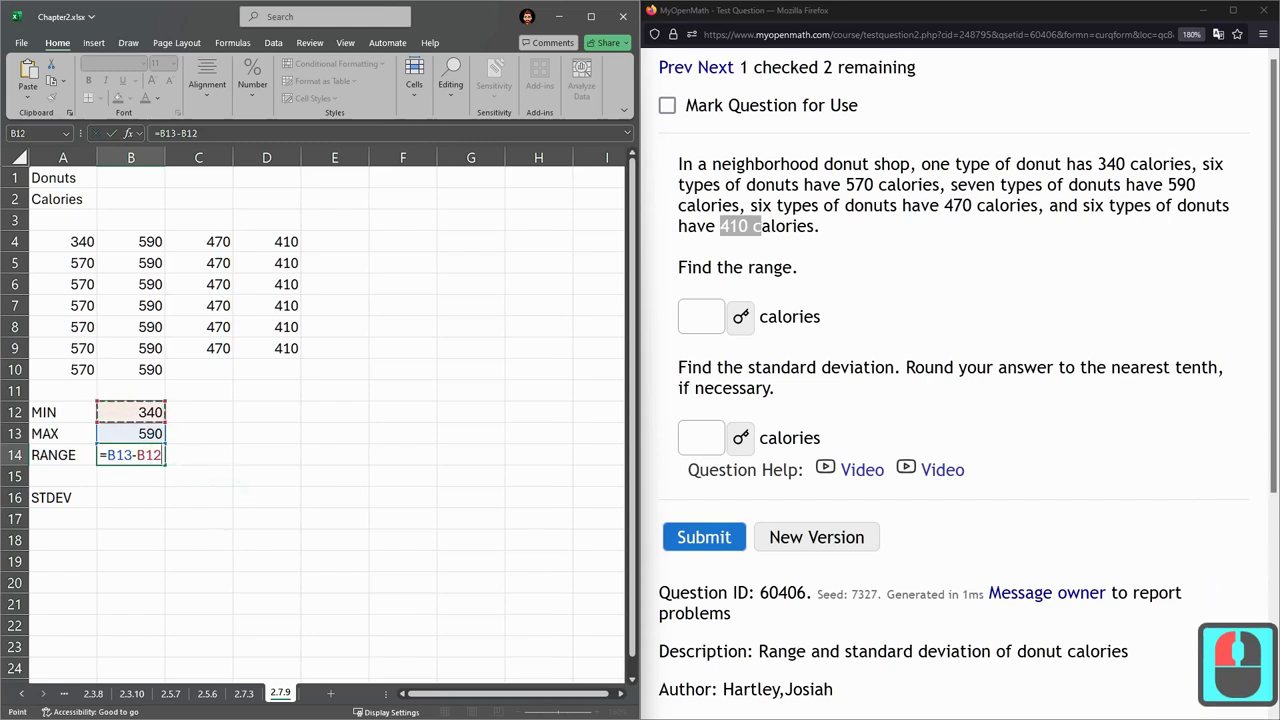
key(Return)
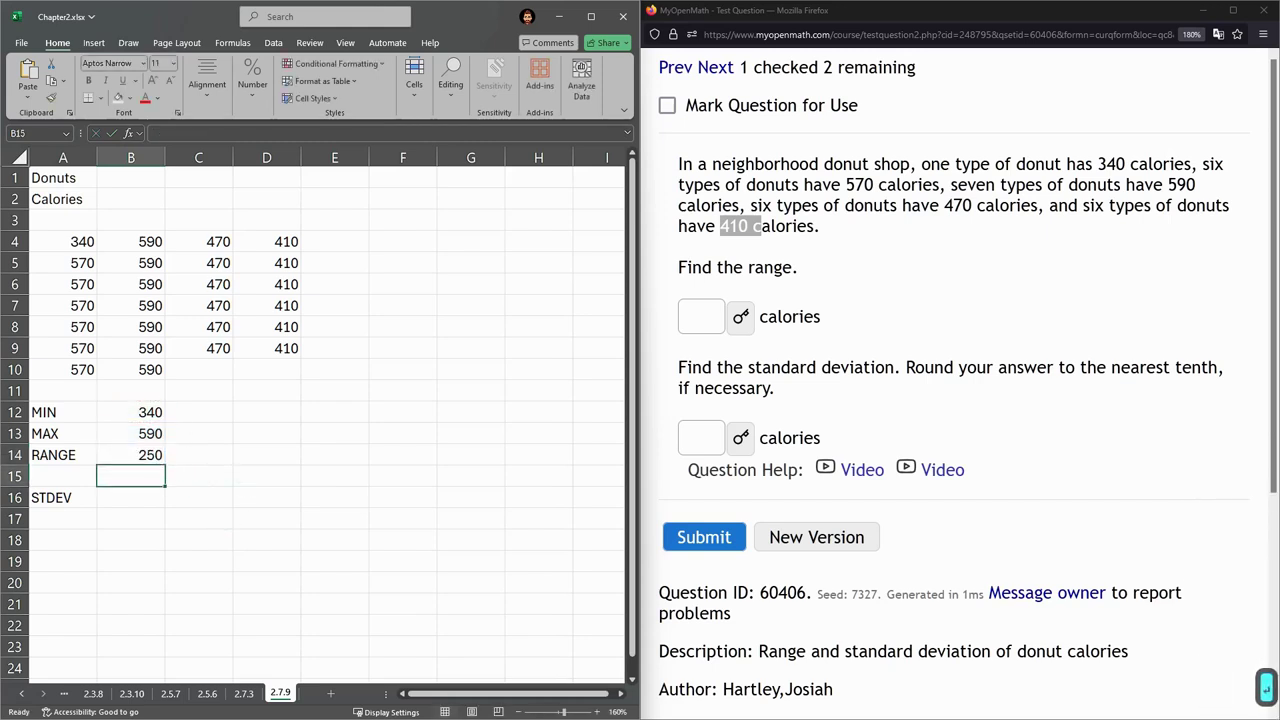
click(130, 497)
Step: Enter =STDEV.P(A4:D10) in B16 for the population standard deviation
text(=std)
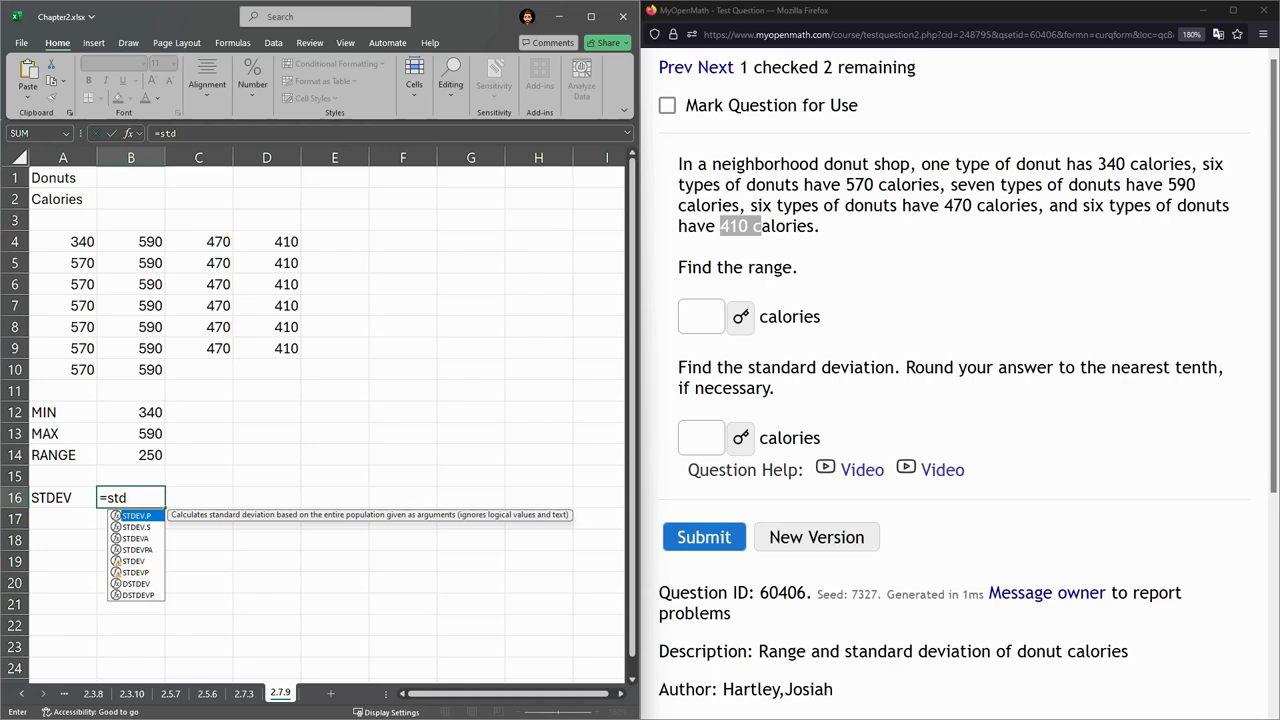
key(Escape)
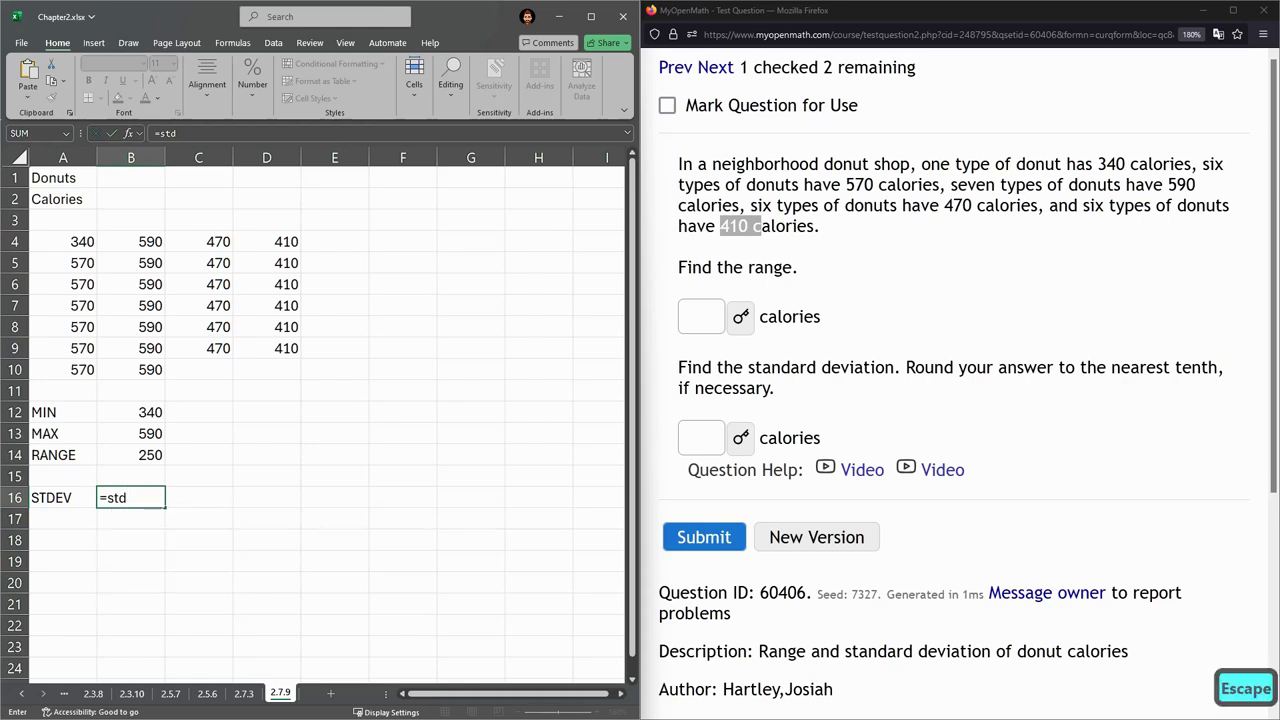
drag(682, 164, 910, 164)
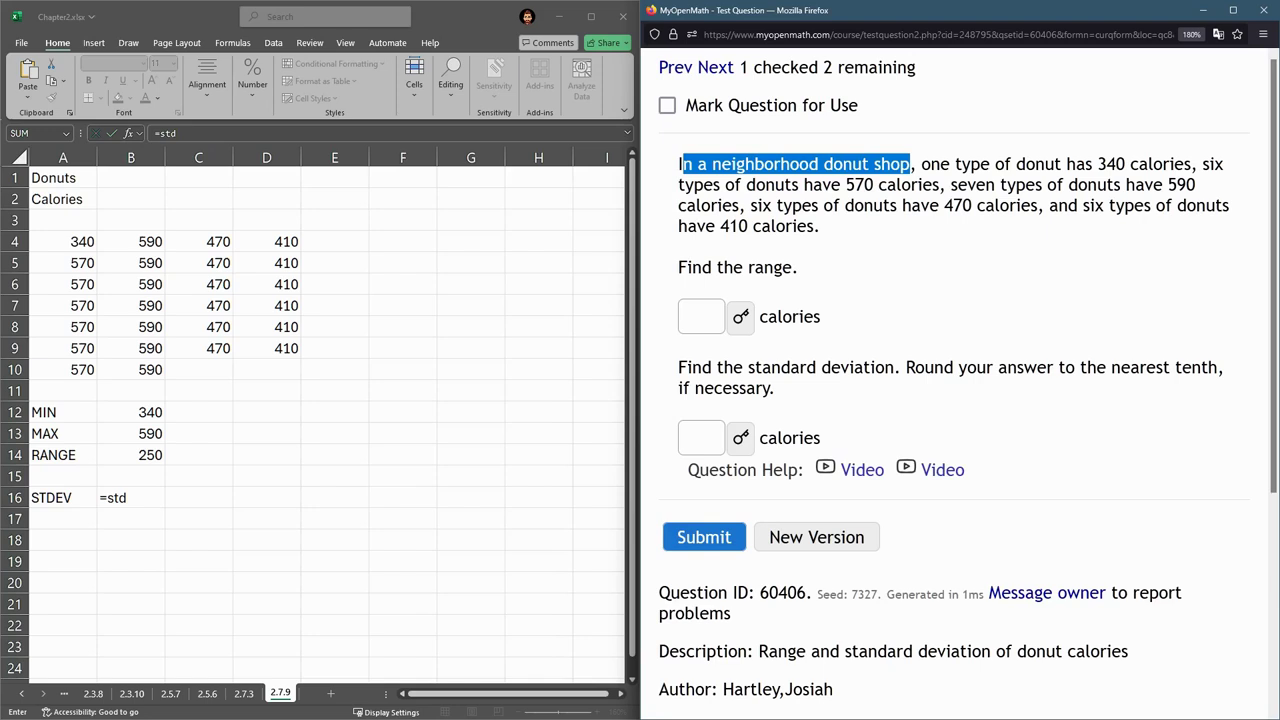
click(125, 500)
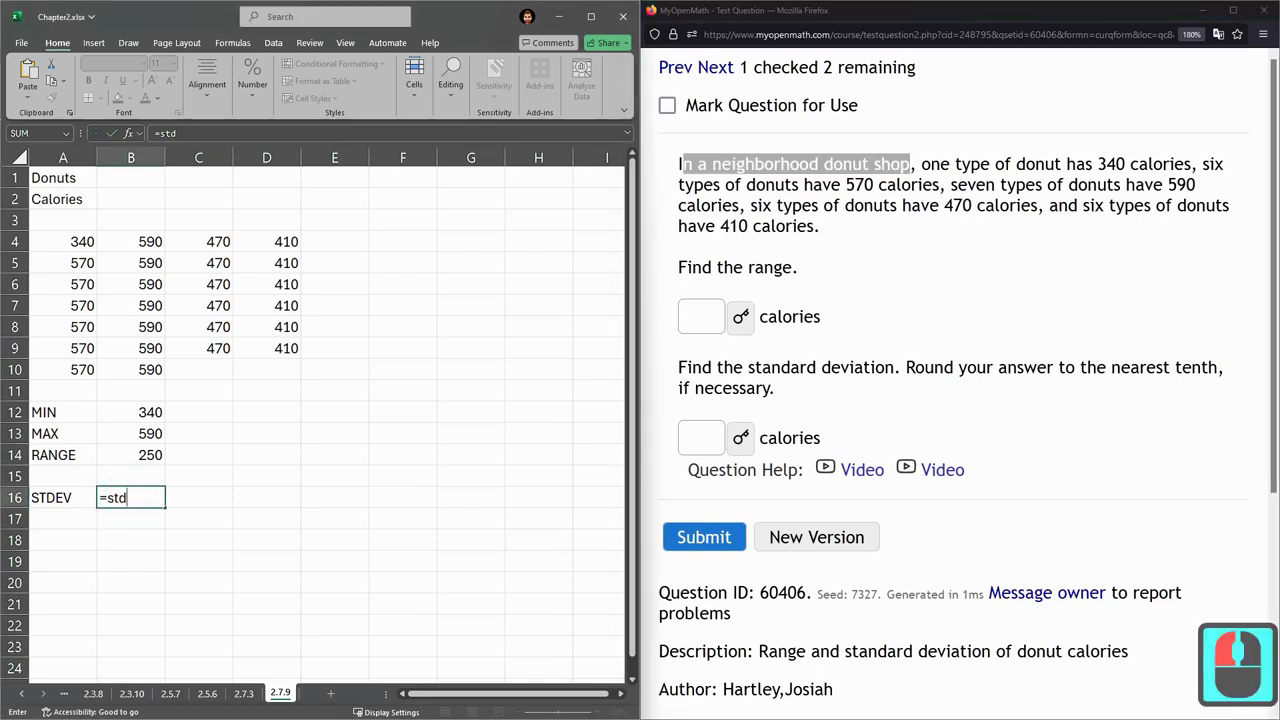
key(BackSpace)
key(BackSpace)
key(BackSpace)
text(stde)
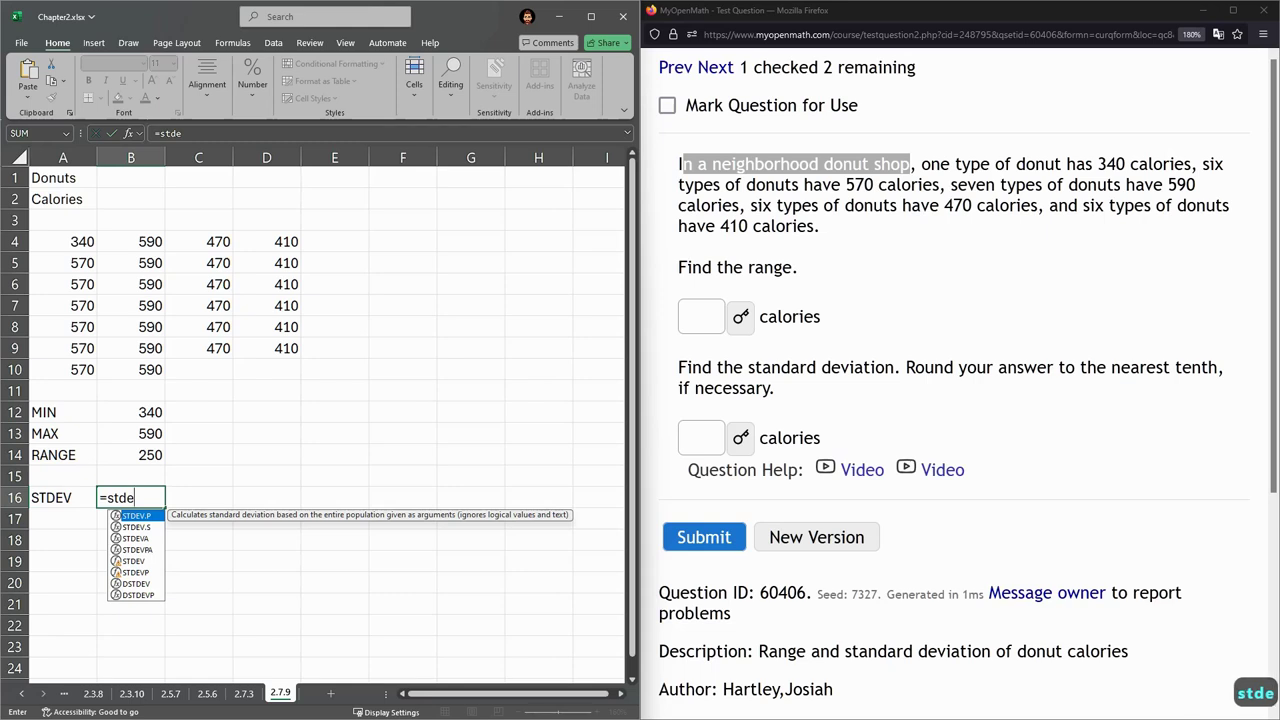
key(Tab)
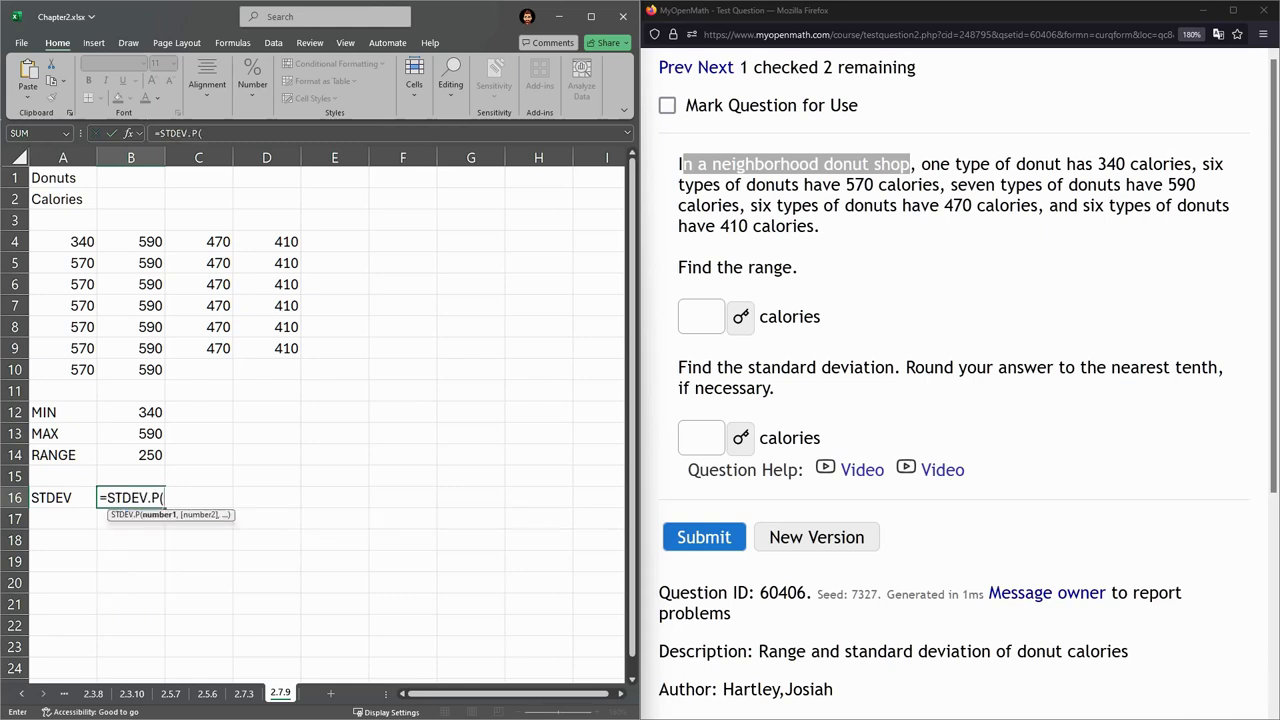
drag(60, 241, 295, 378)
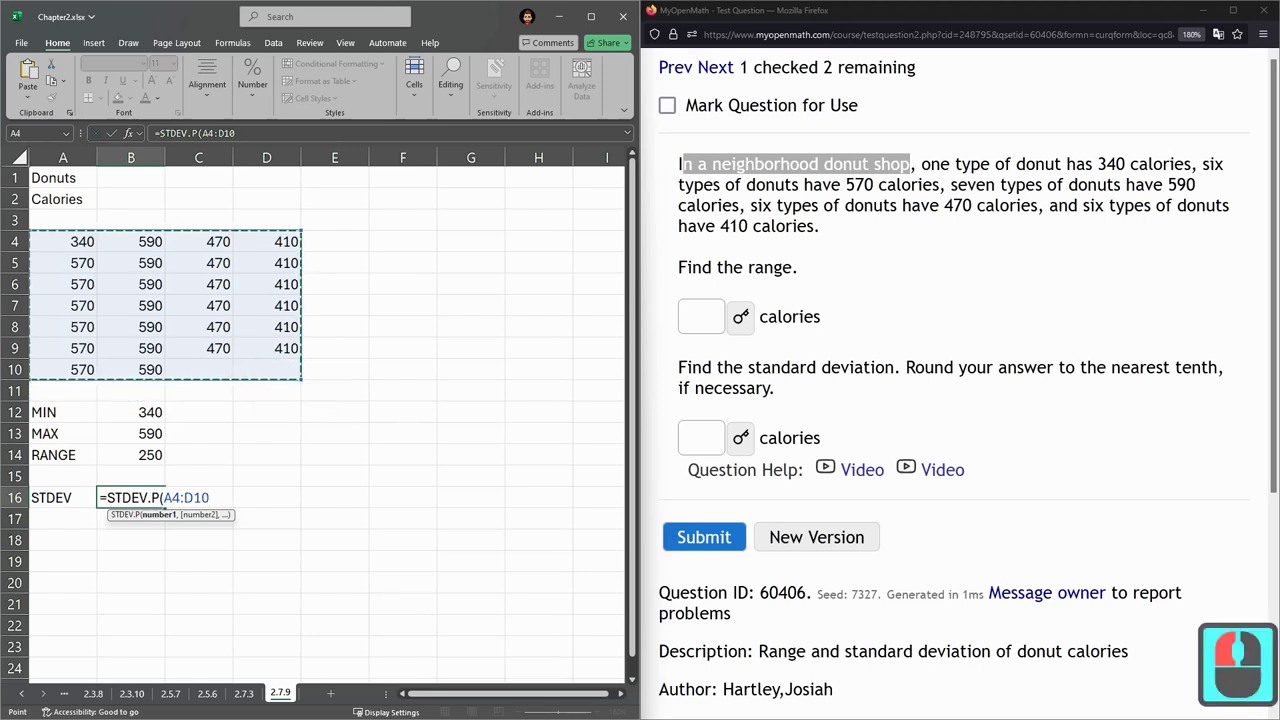
key(Return)
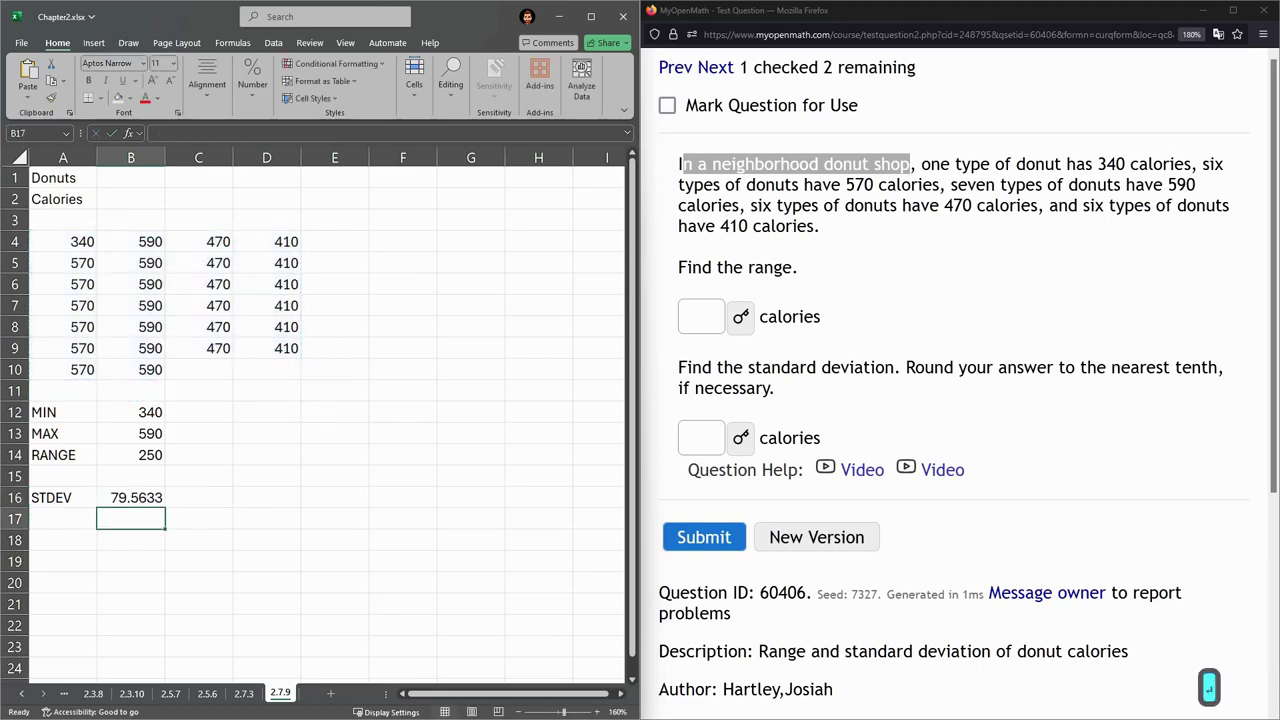
Step: Reduce B16's decimals so the standard deviation shows 79.6
drag(864, 367, 1226, 367)
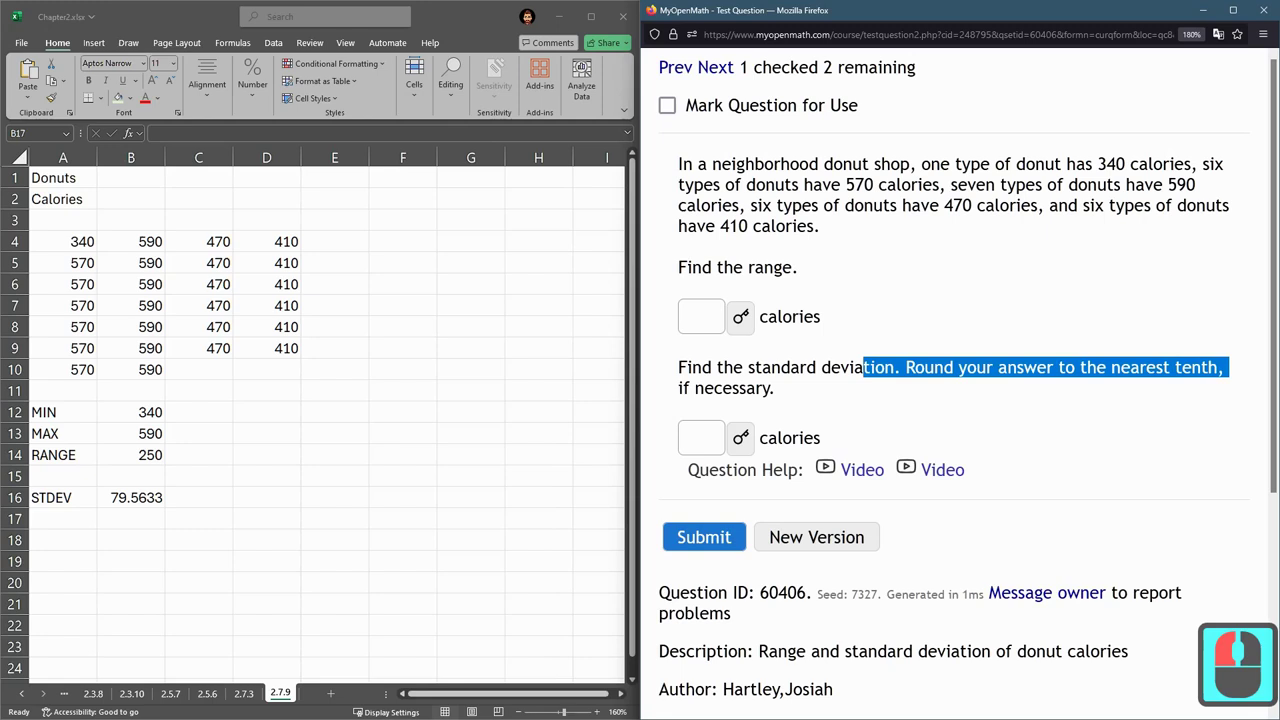
click(135, 515)
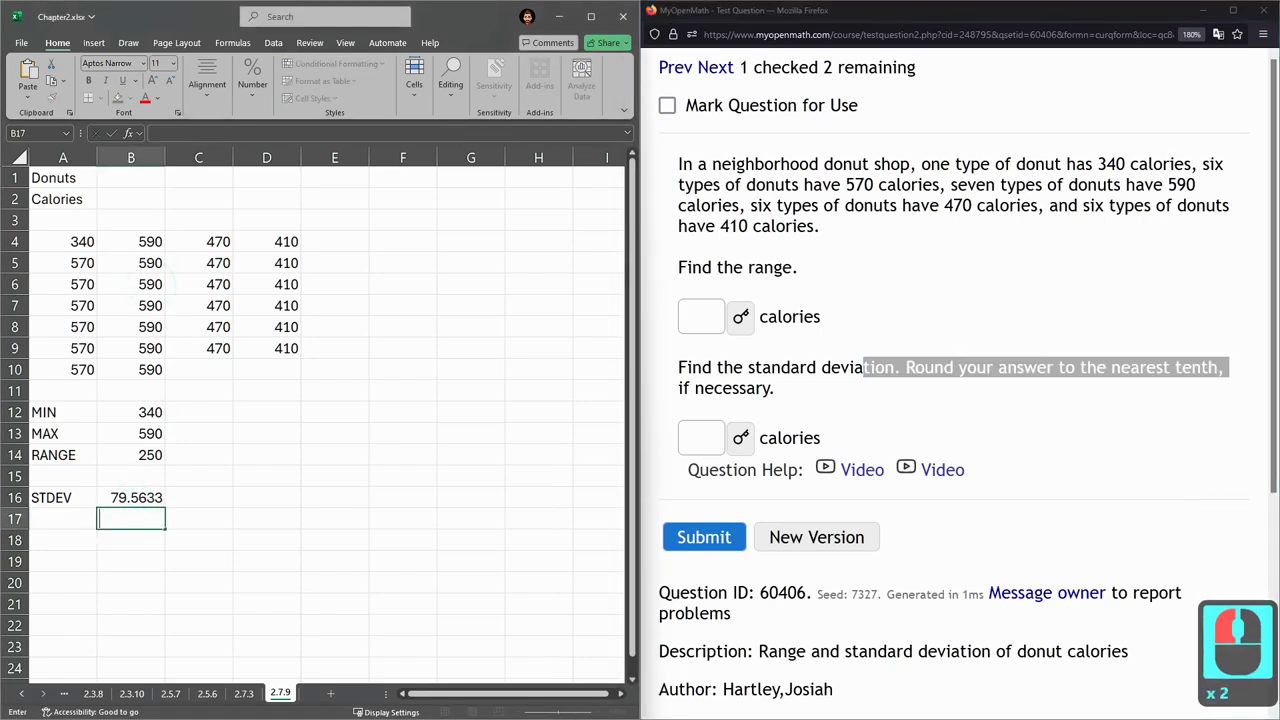
click(131, 497)
click(252, 80)
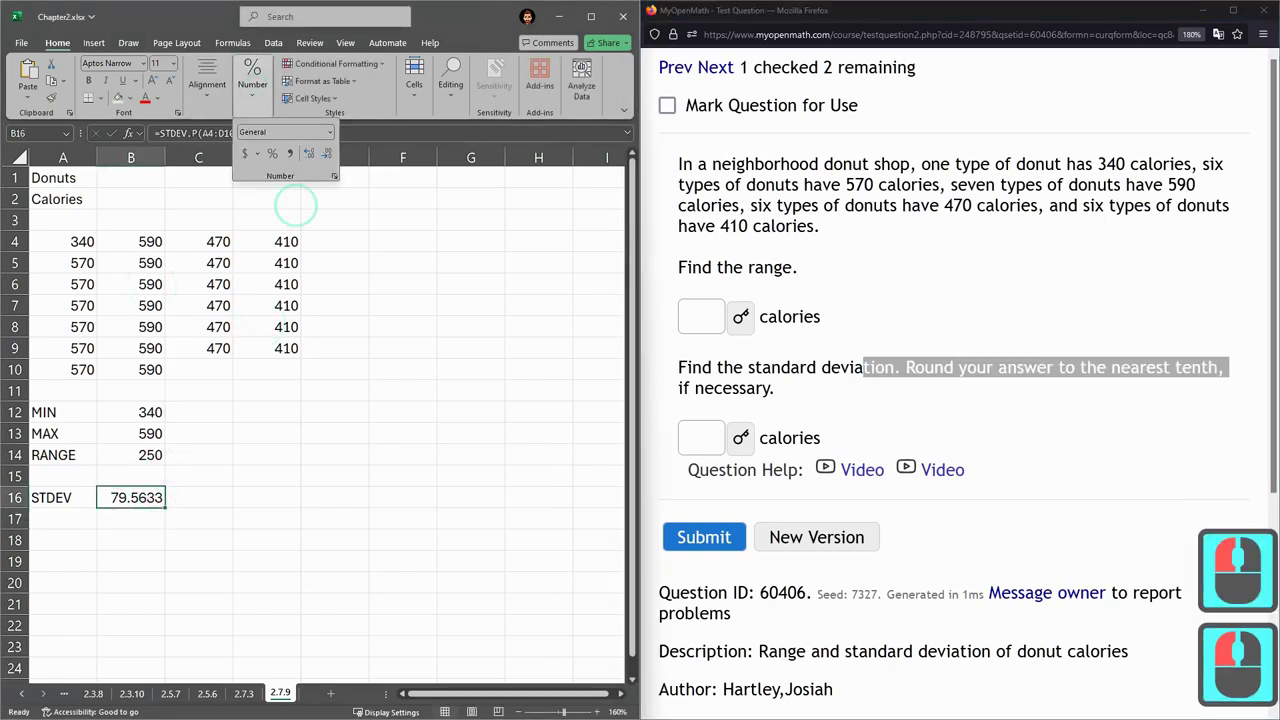
triple_click(326, 153)
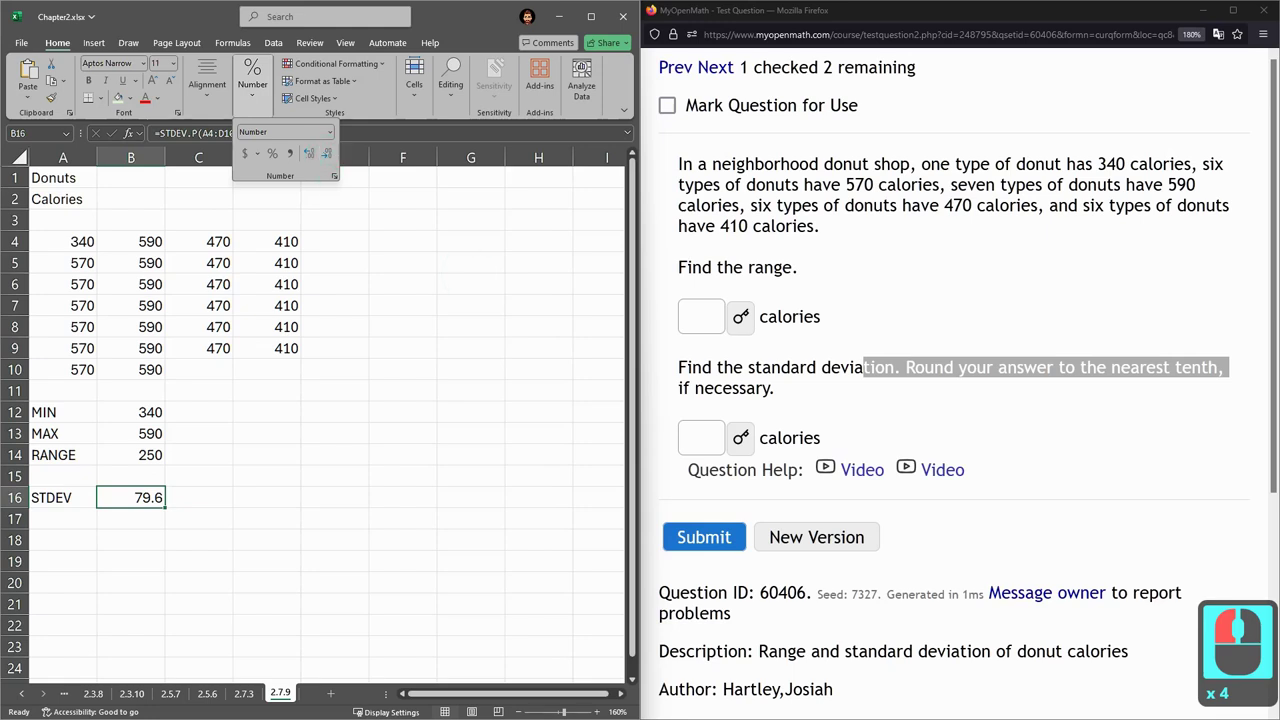
click(701, 437)
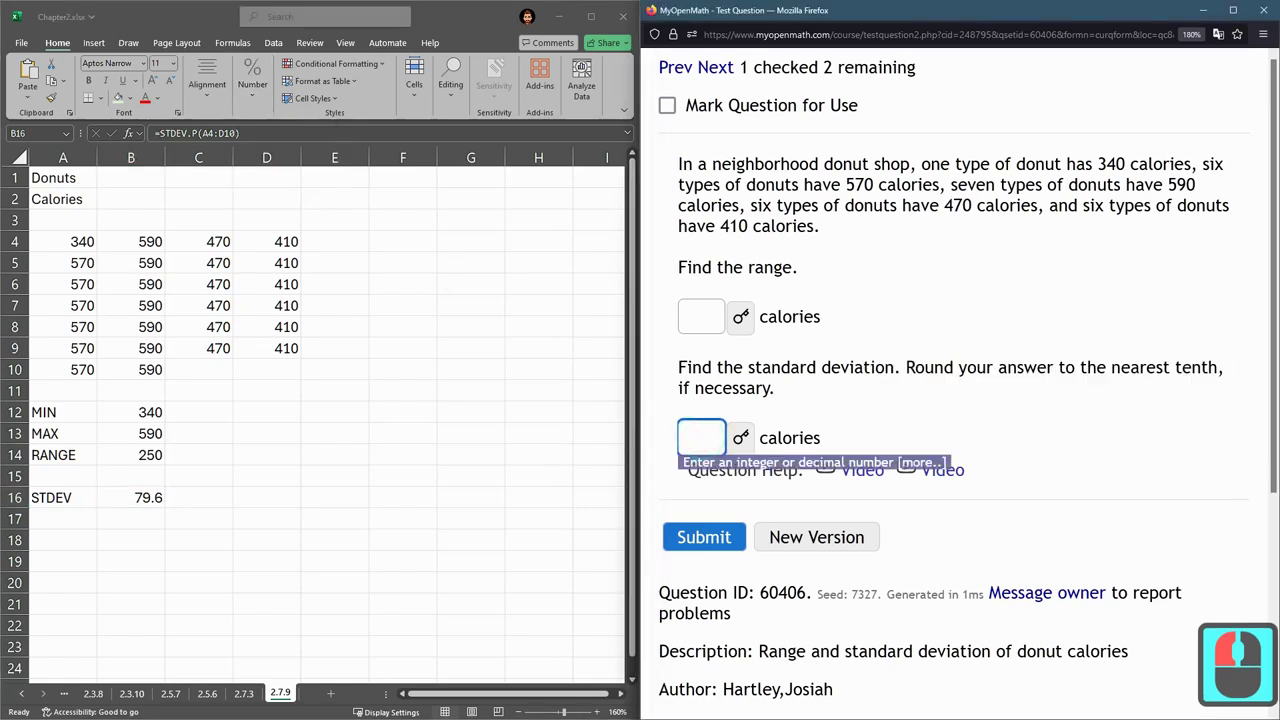
Step: Answer 79.6 for standard deviation and 250 for range, and submit for grading
text(79.6)
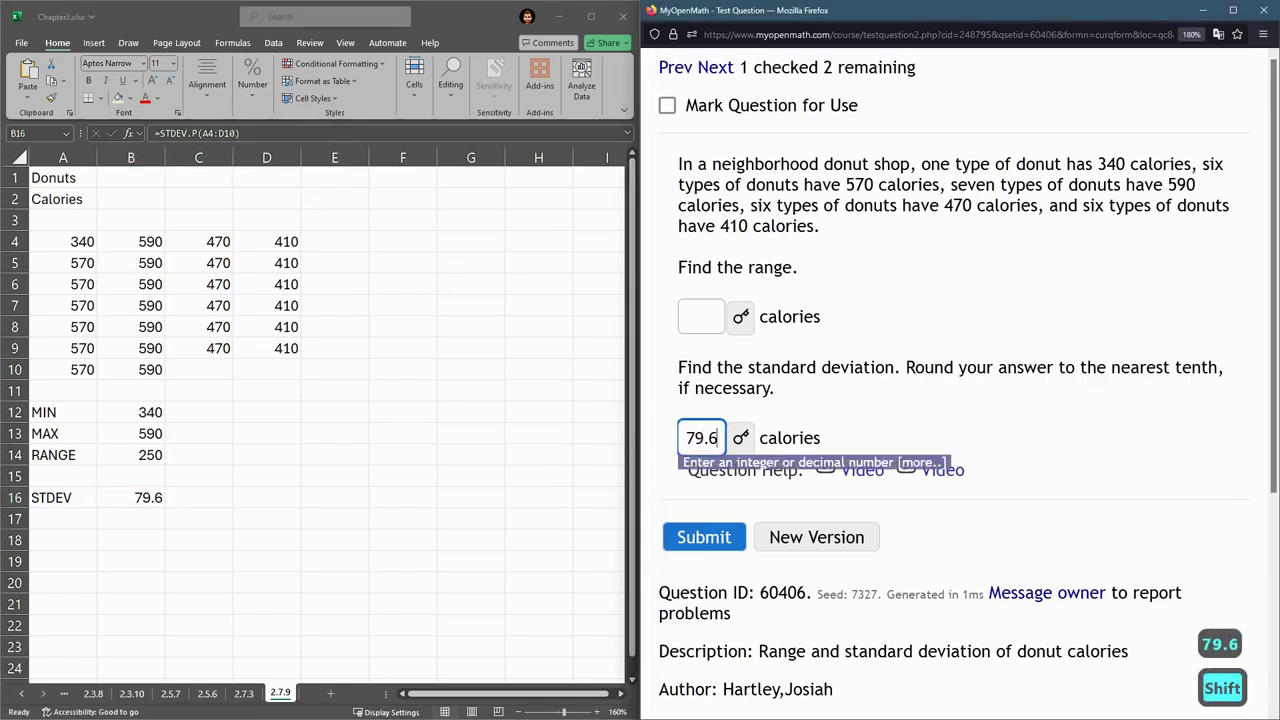
key(shift+Tab)
key(shift+Tab)
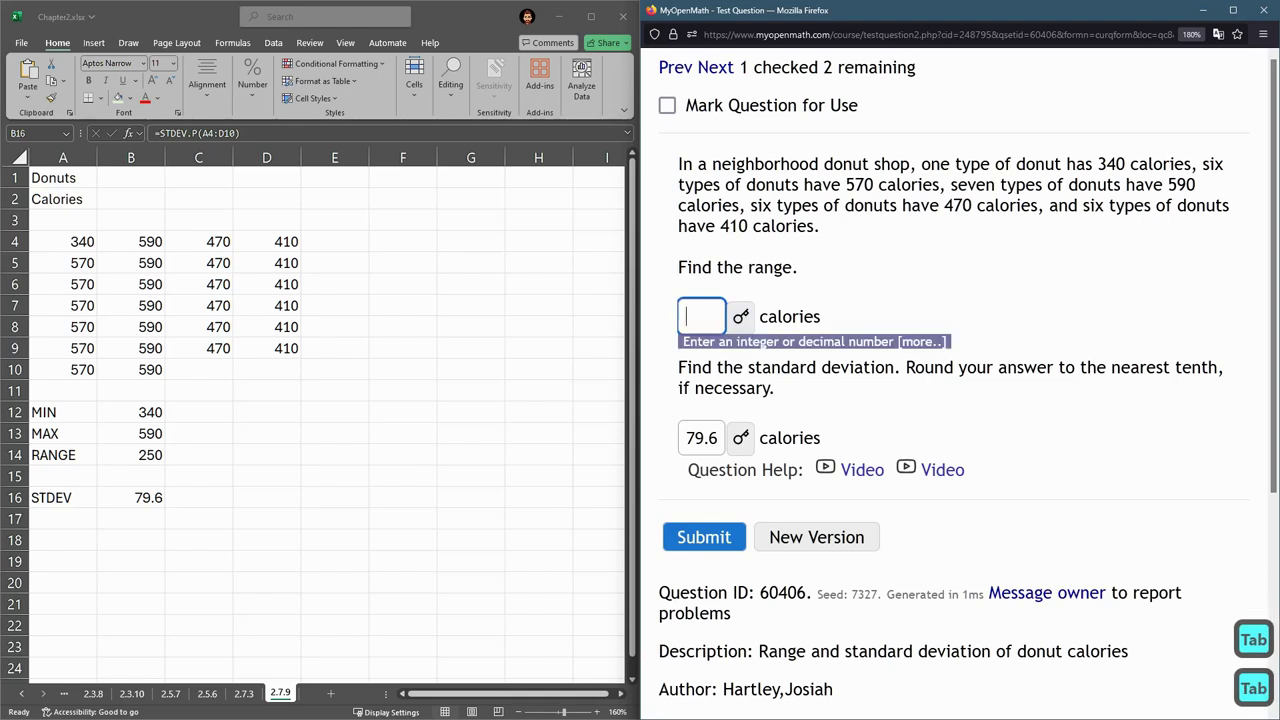
text(250)
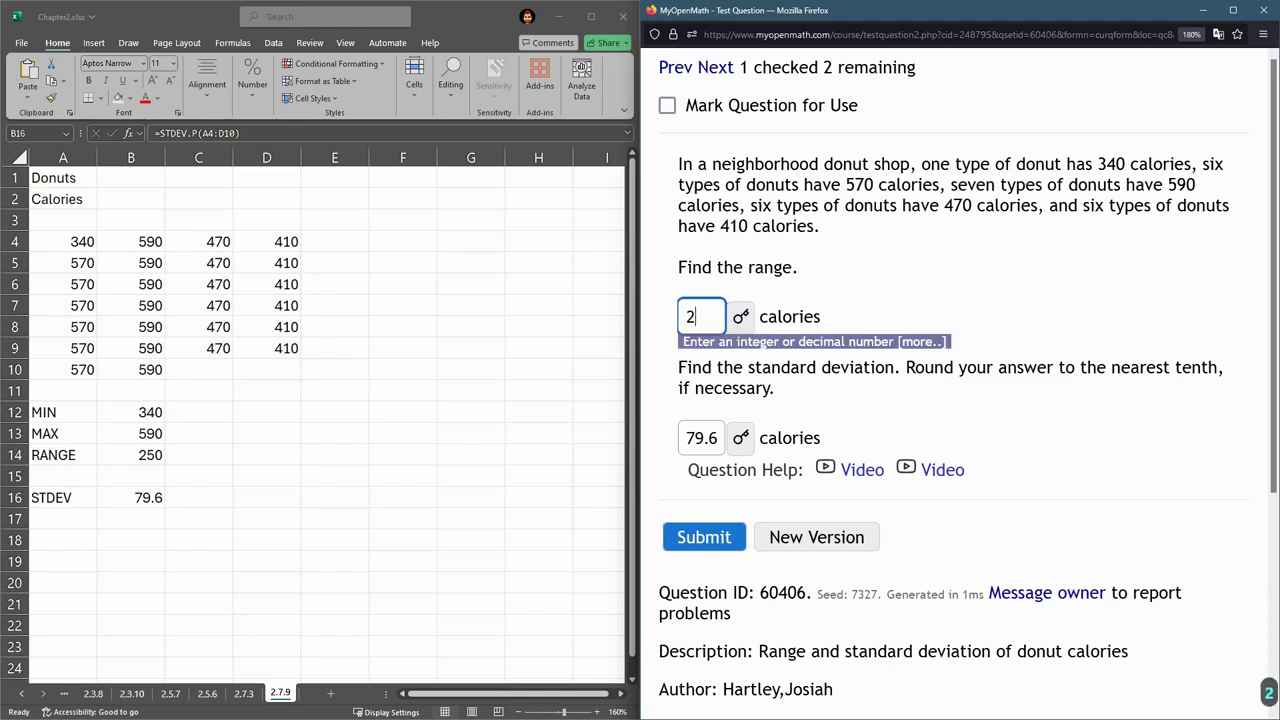
click(937, 260)
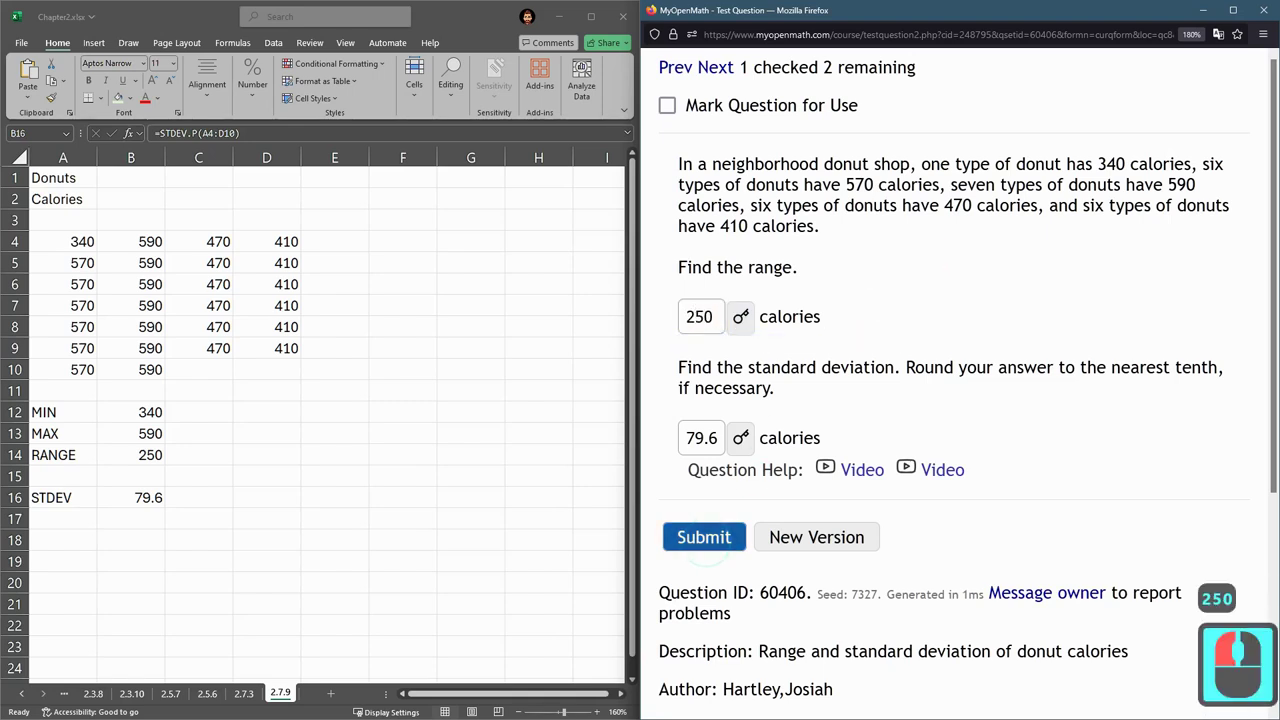
click(706, 546)
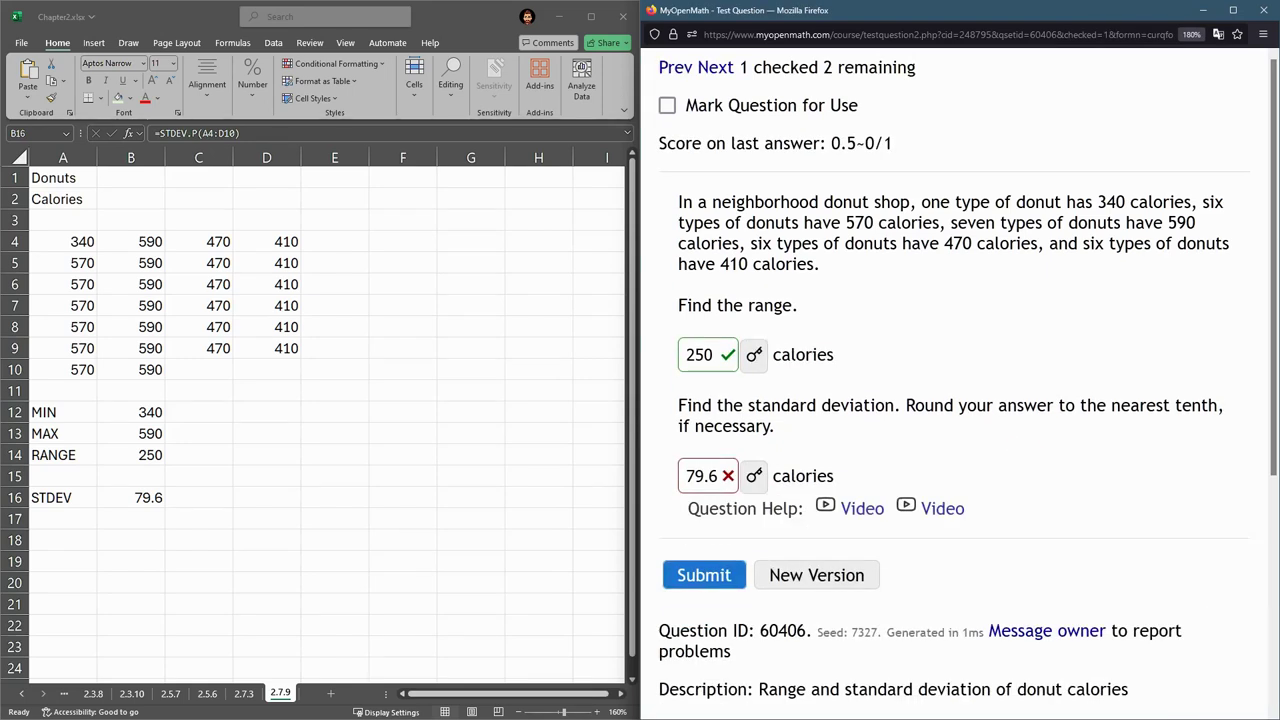
drag(830, 405, 1137, 423)
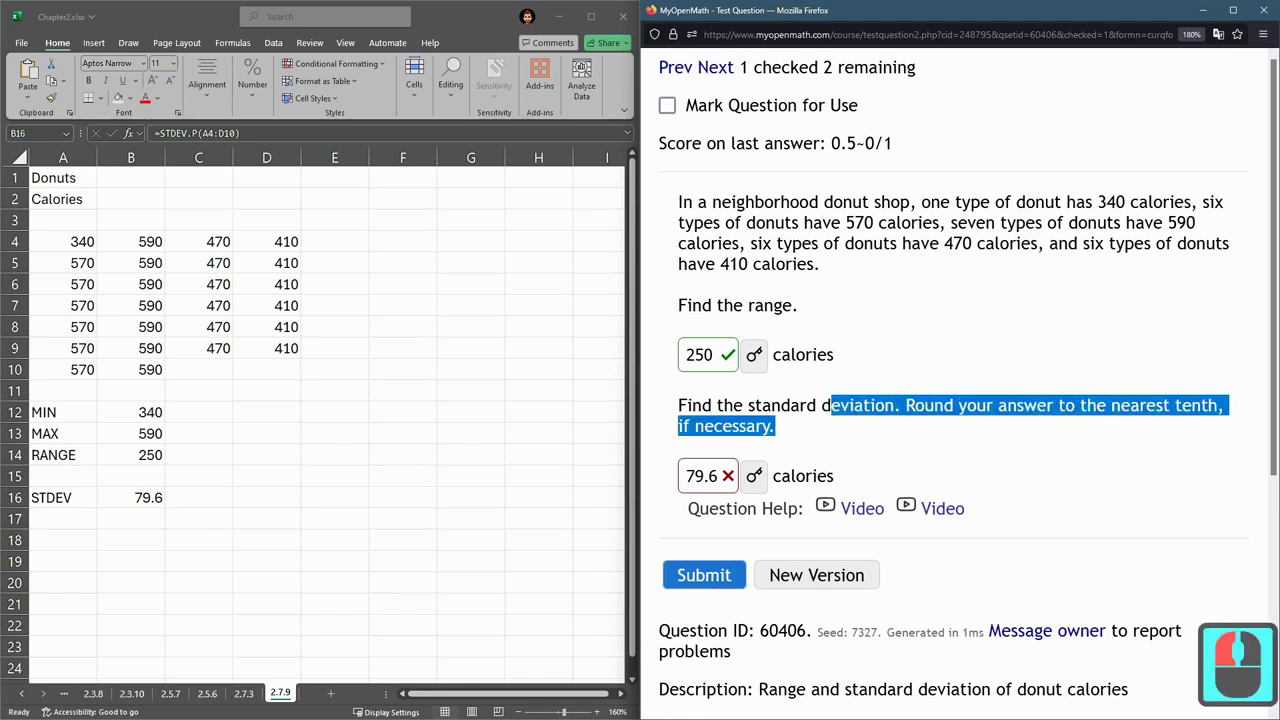
Step: Change B16's formula from STDEV.P to STDEV.S, giving 81.1
click(140, 497)
double_click(149, 497)
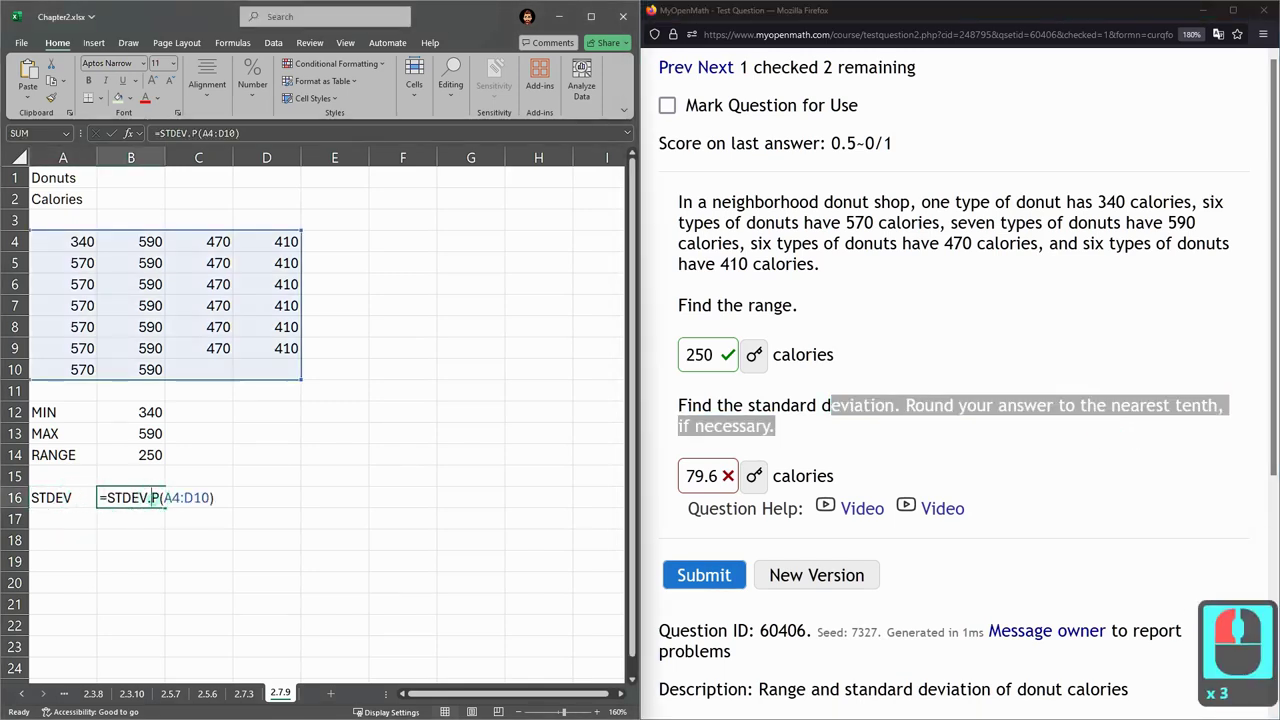
click(157, 497)
text(S)
key(Return)
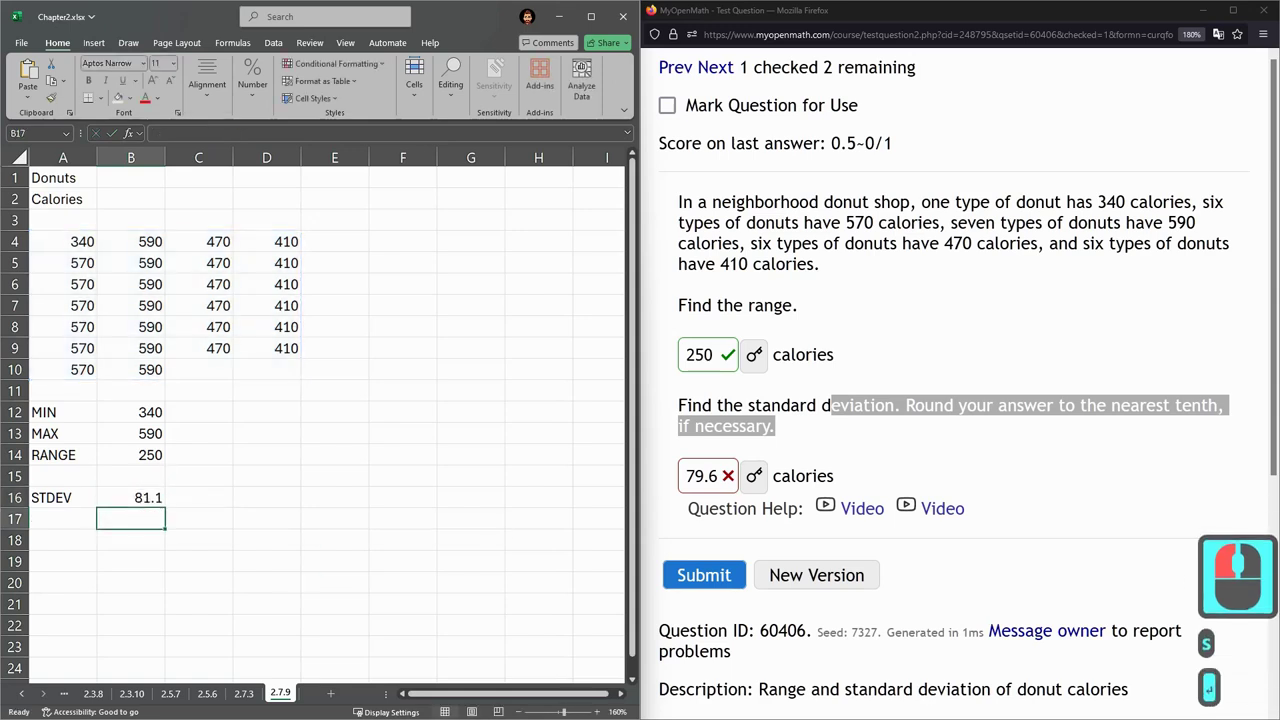
Step: Replace the 79.6 quiz answer with 81.1
click(714, 477)
double_click(702, 476)
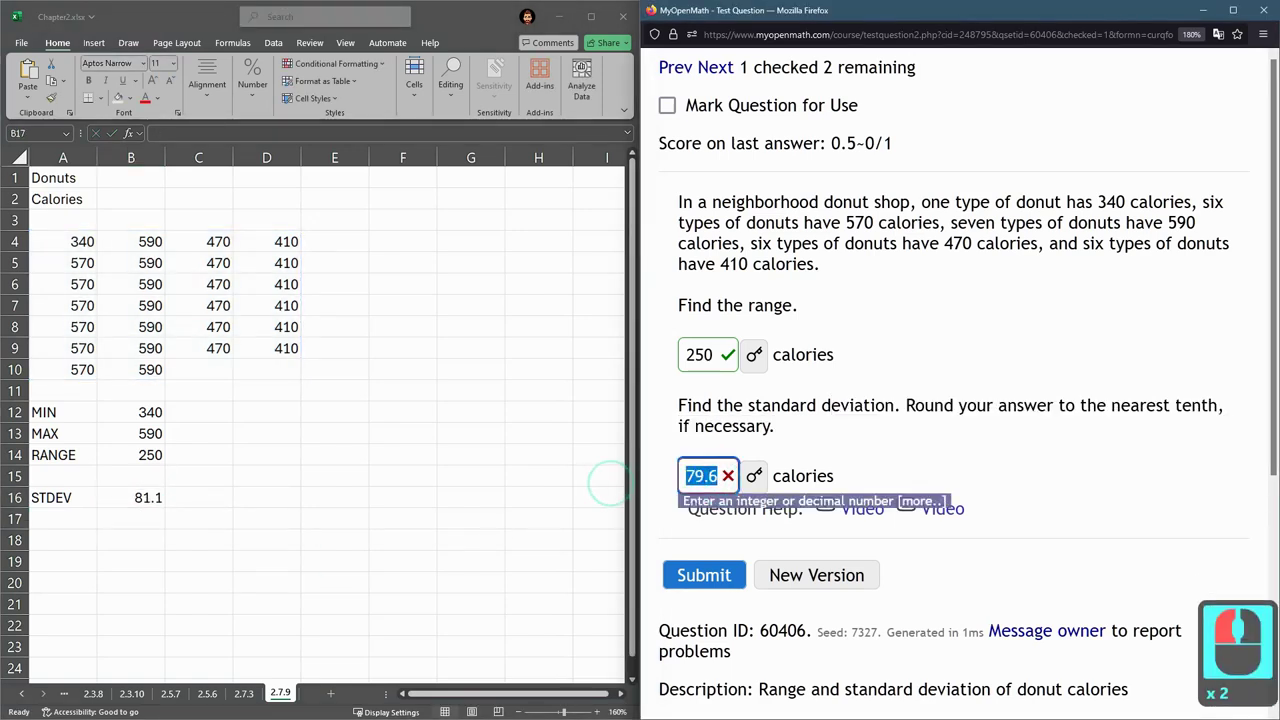
text(81.1)
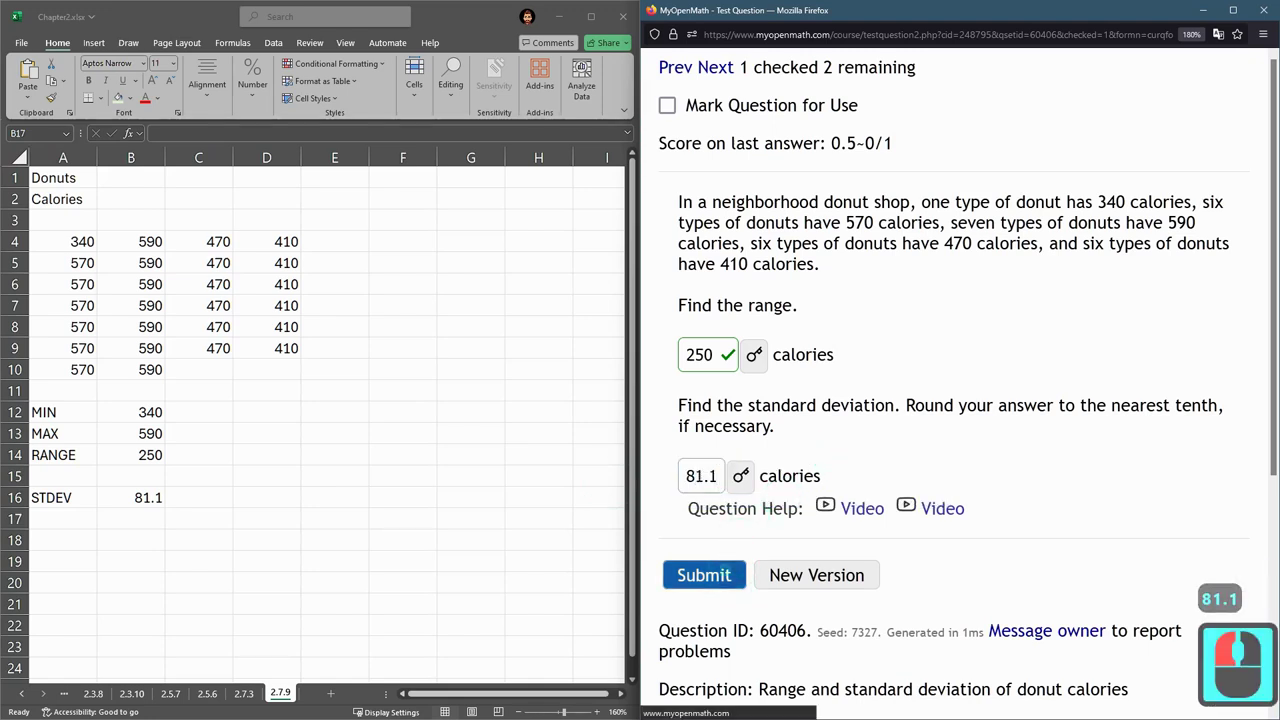
Step: Resubmit and confirm both the 250 range and the 81.1 standard deviation are marked correct
double_click(725, 566)
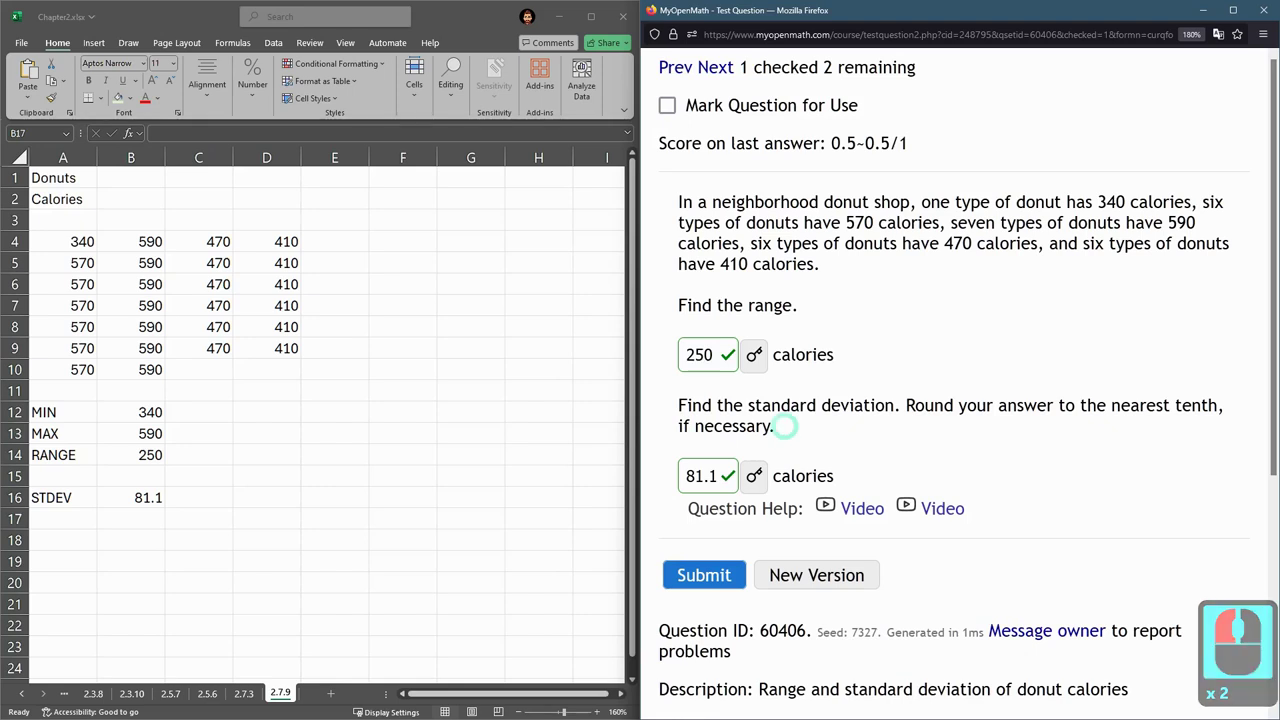
drag(778, 426, 664, 400)
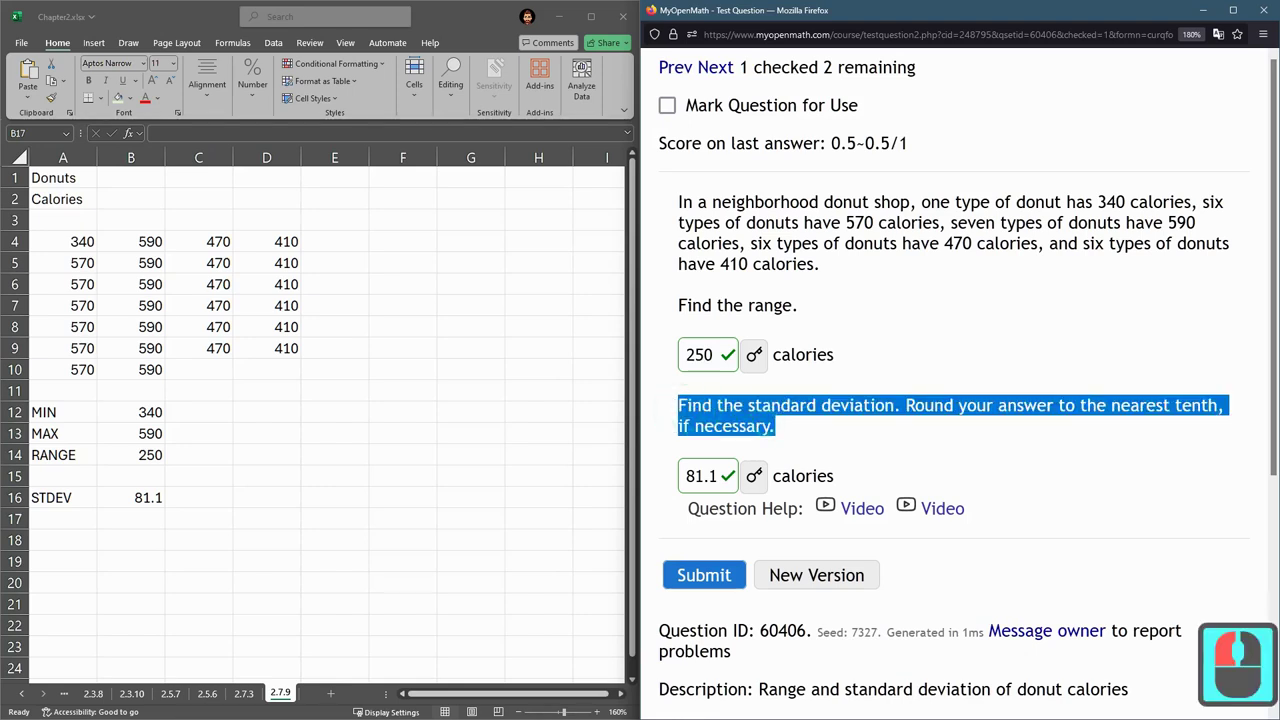
click(814, 266)
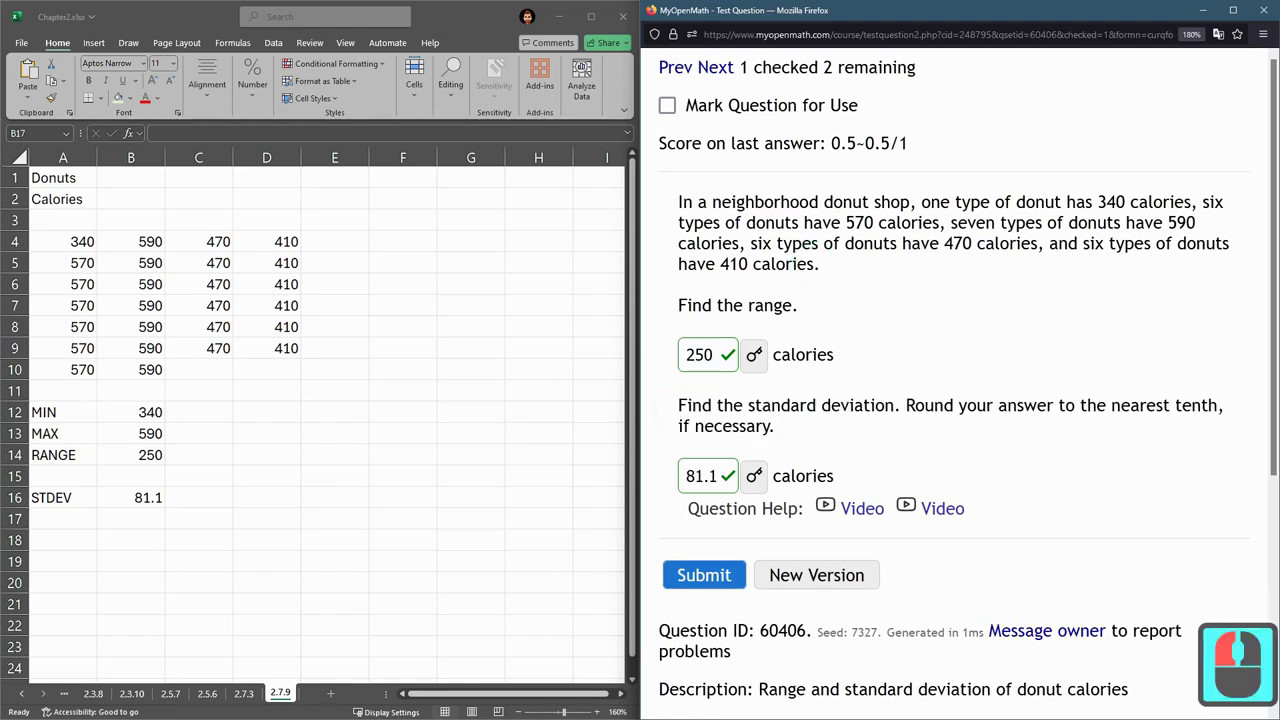
drag(814, 266, 678, 202)
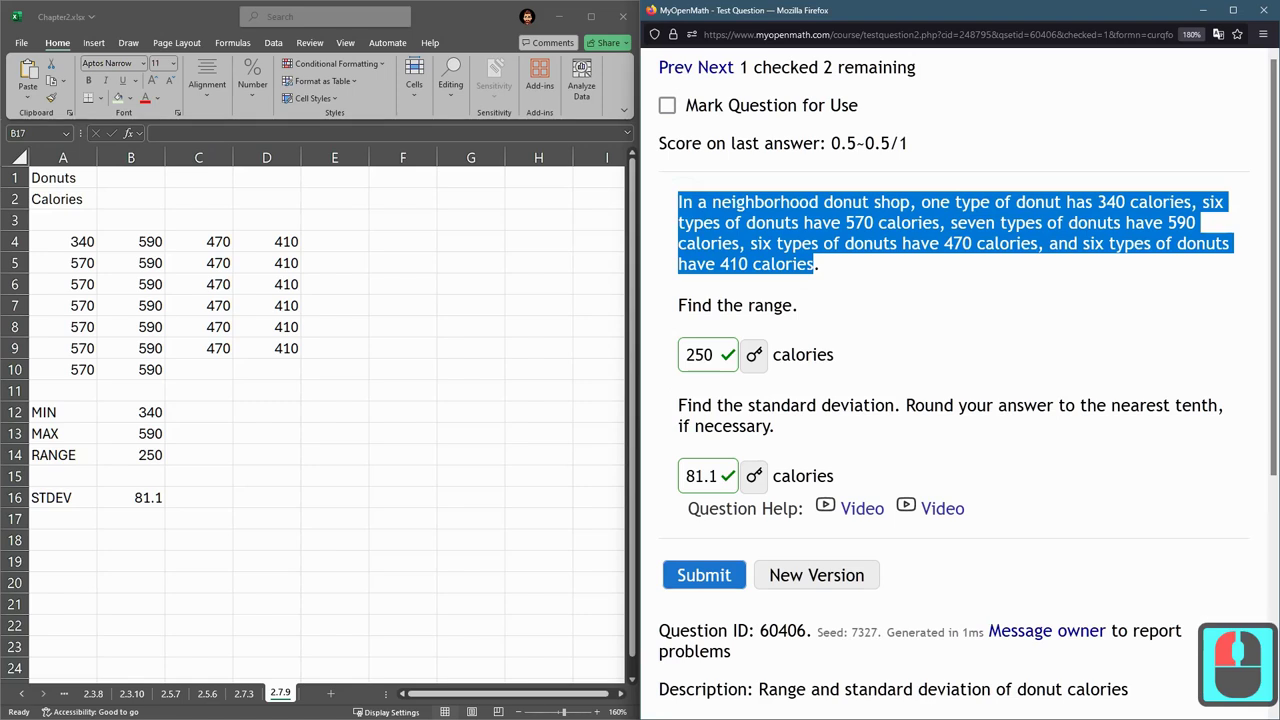
click(815, 266)
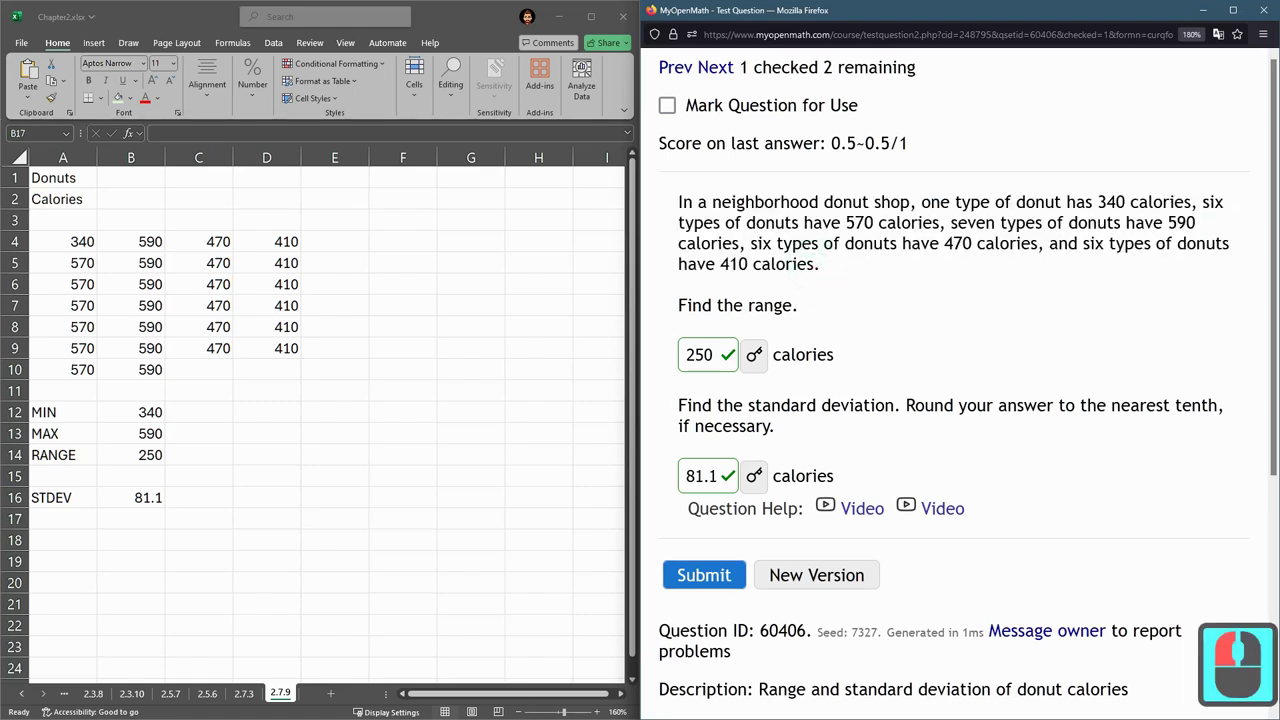
click(815, 266)
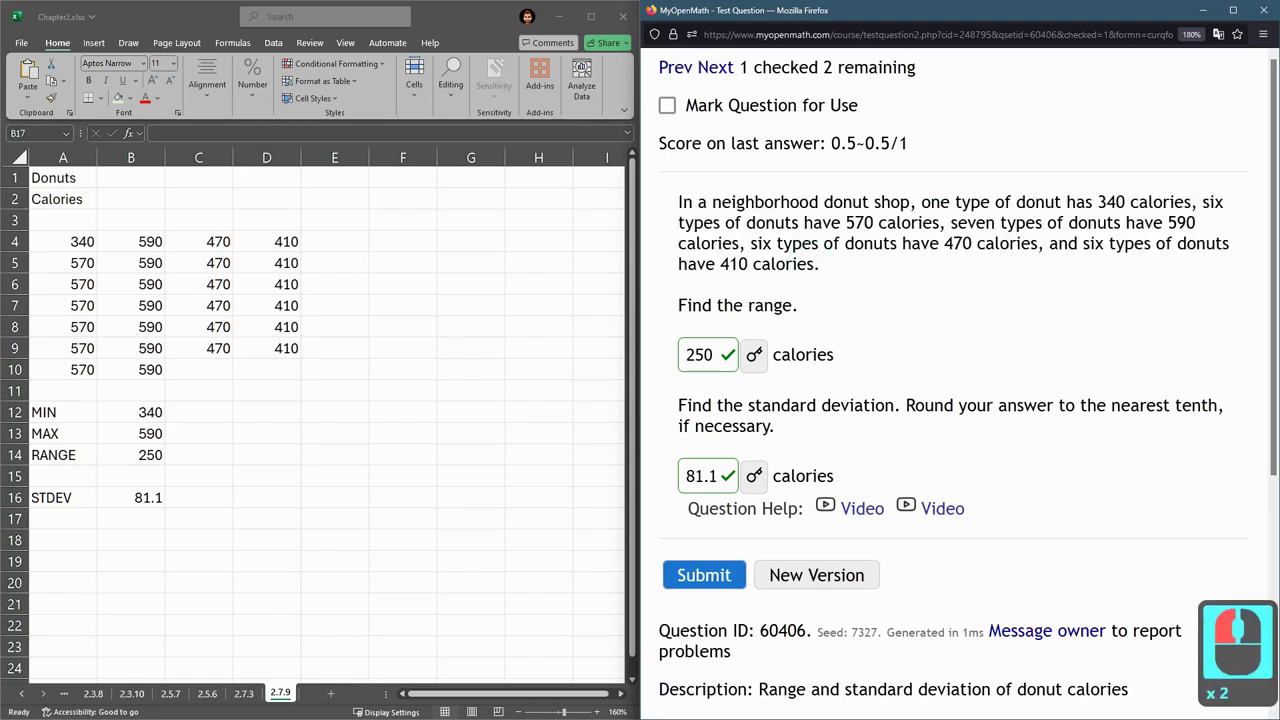